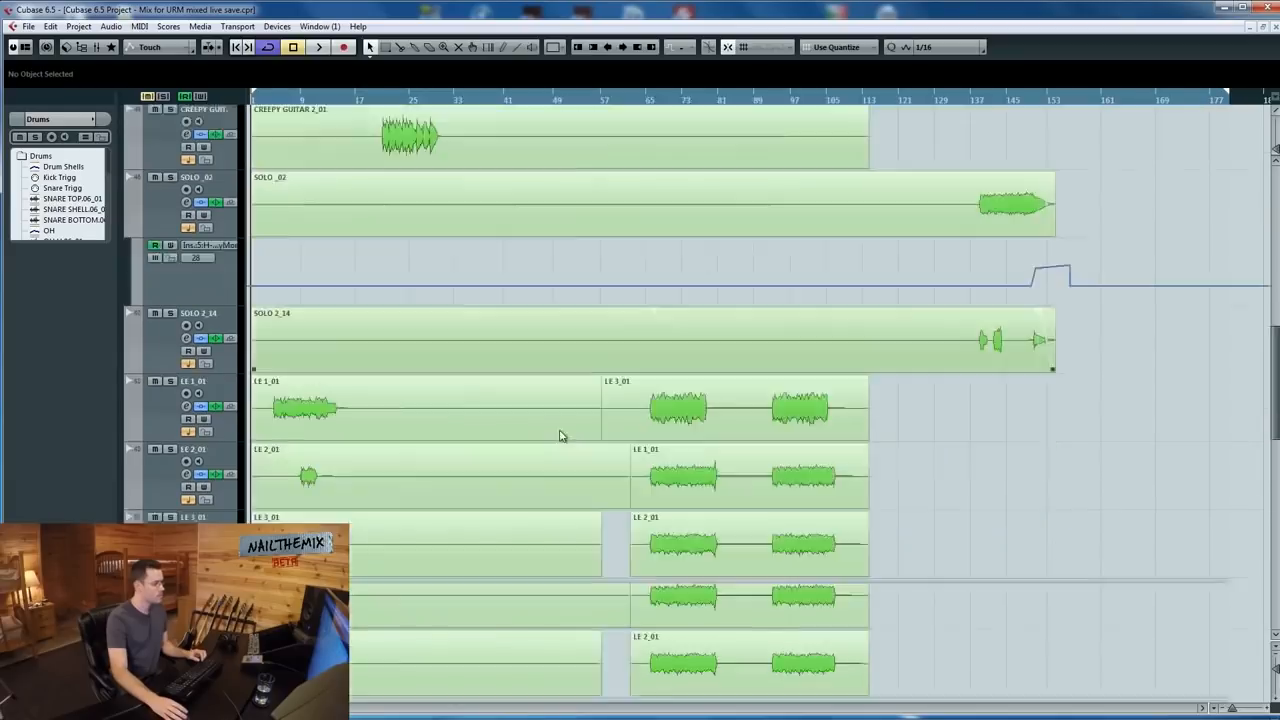
# Mute the GTR RHY L and GTR RHY R events on the Reamp L and Reamp R tracks.
pyautogui.scroll(9, 640, 446)
pyautogui.rightClick(748, 358)
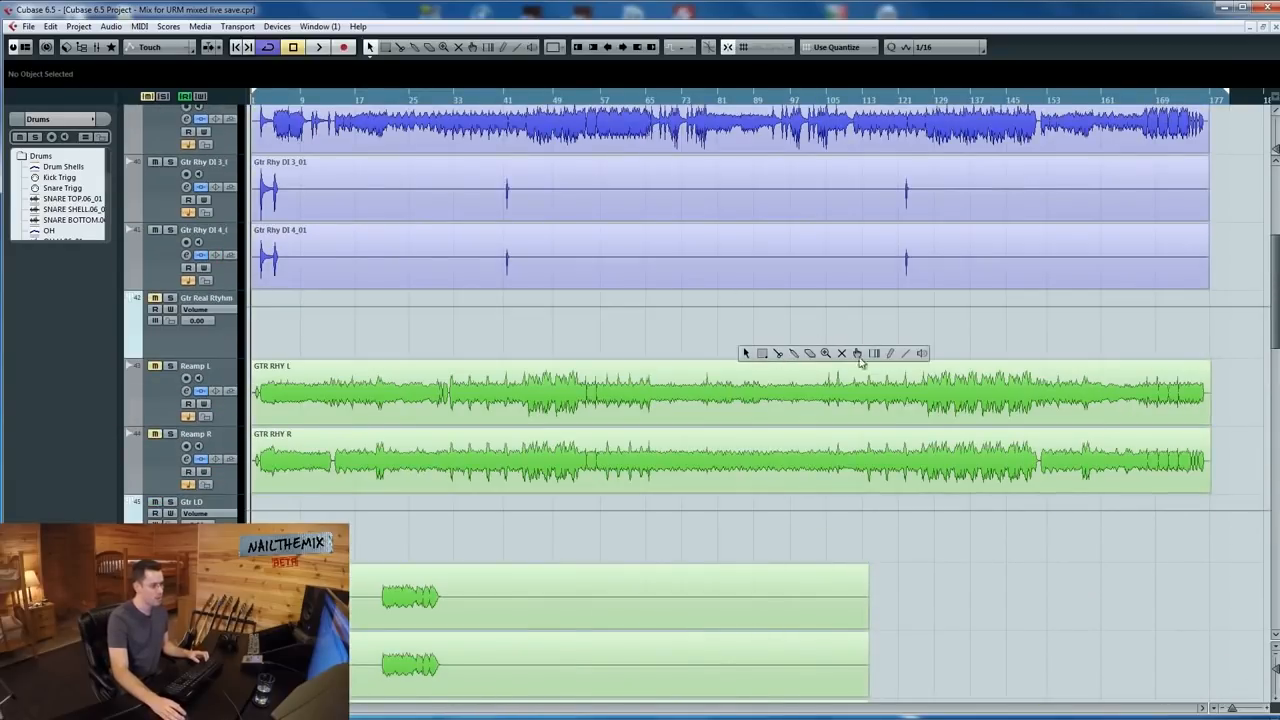
pyautogui.click(843, 354)
pyautogui.moveTo(850, 330); pyautogui.dragTo(735, 488)
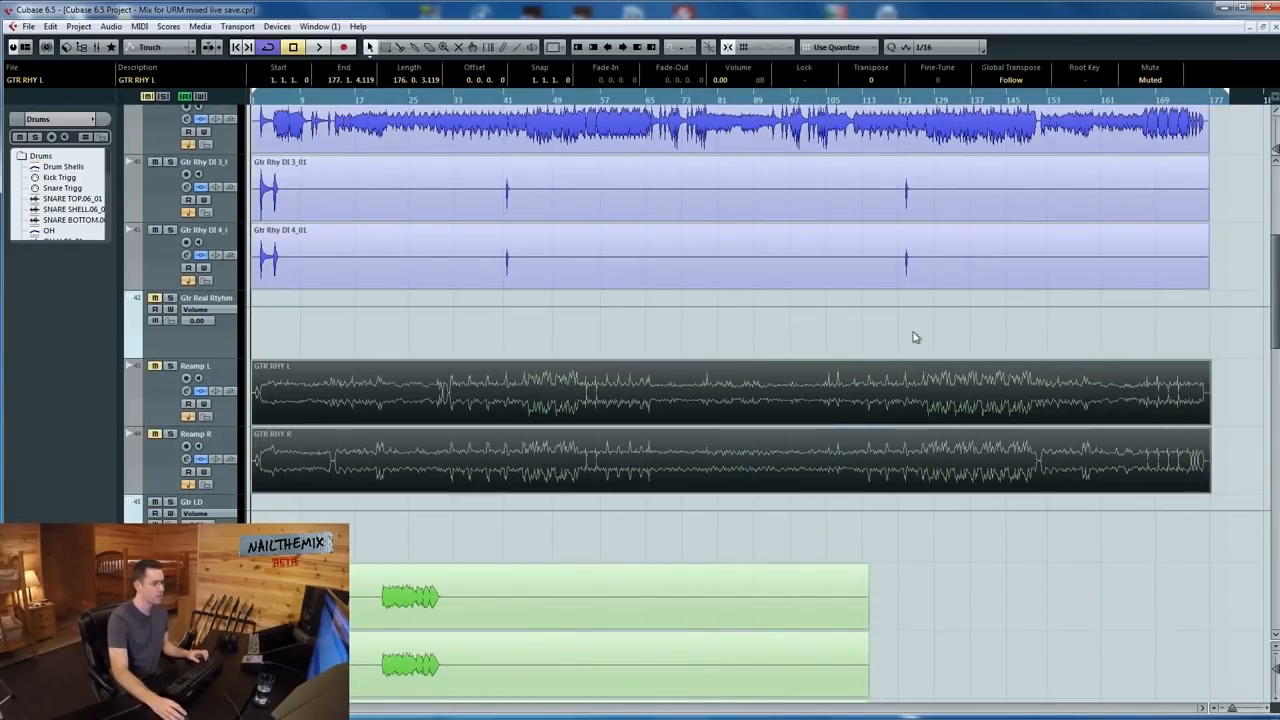
pyautogui.click(880, 341)
# Show the mixer and open the channel settings of the Stereo output.
pyautogui.scroll(-15, 926, 351)
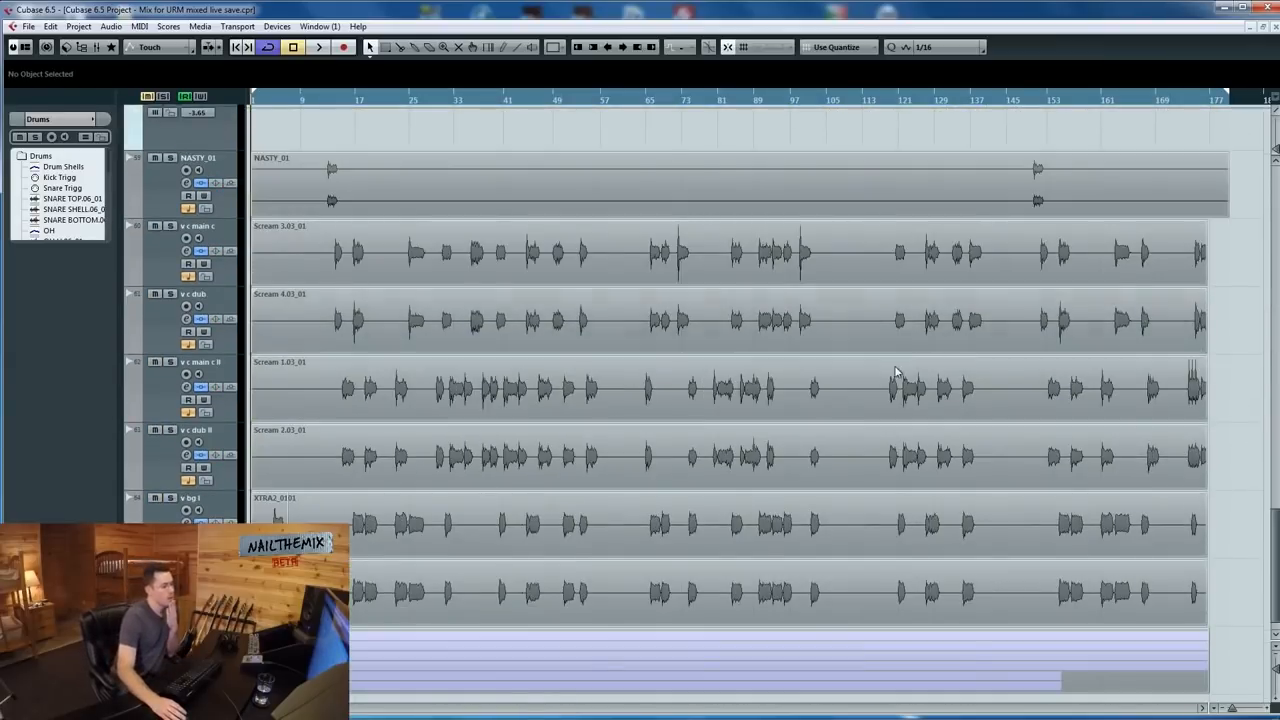
pyautogui.scroll(20, 917, 421)
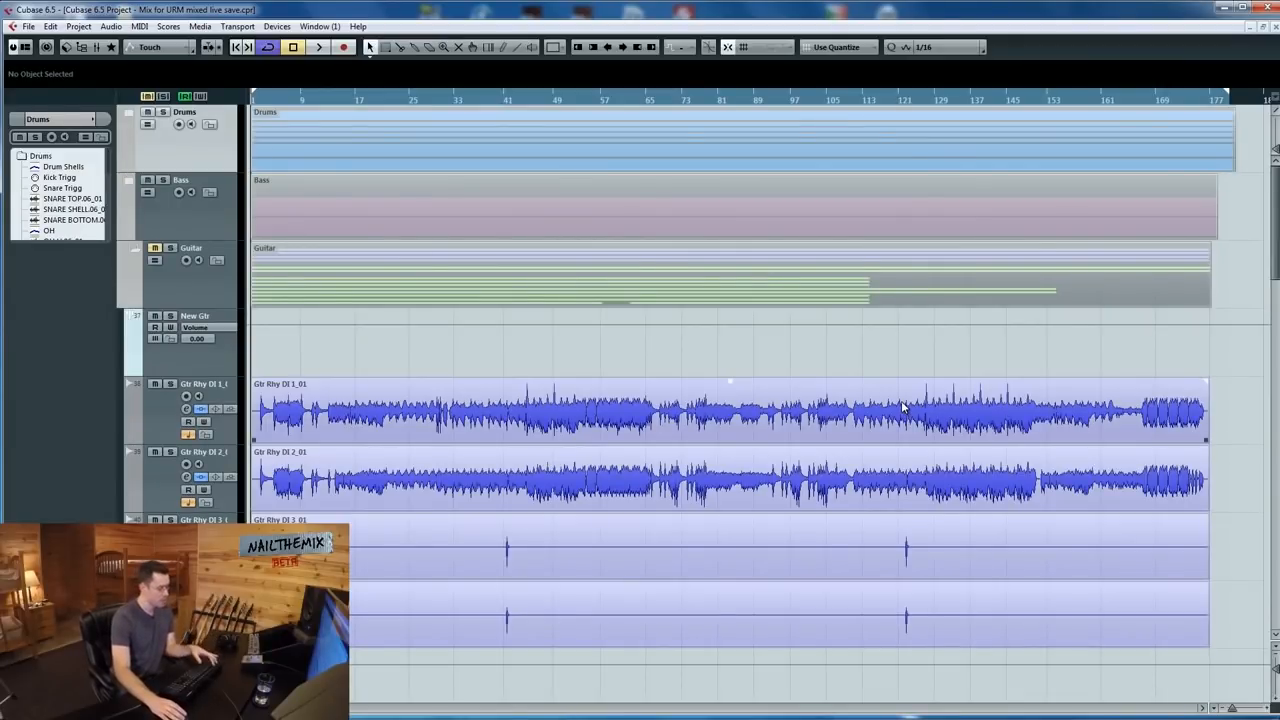
pyautogui.press('F3')
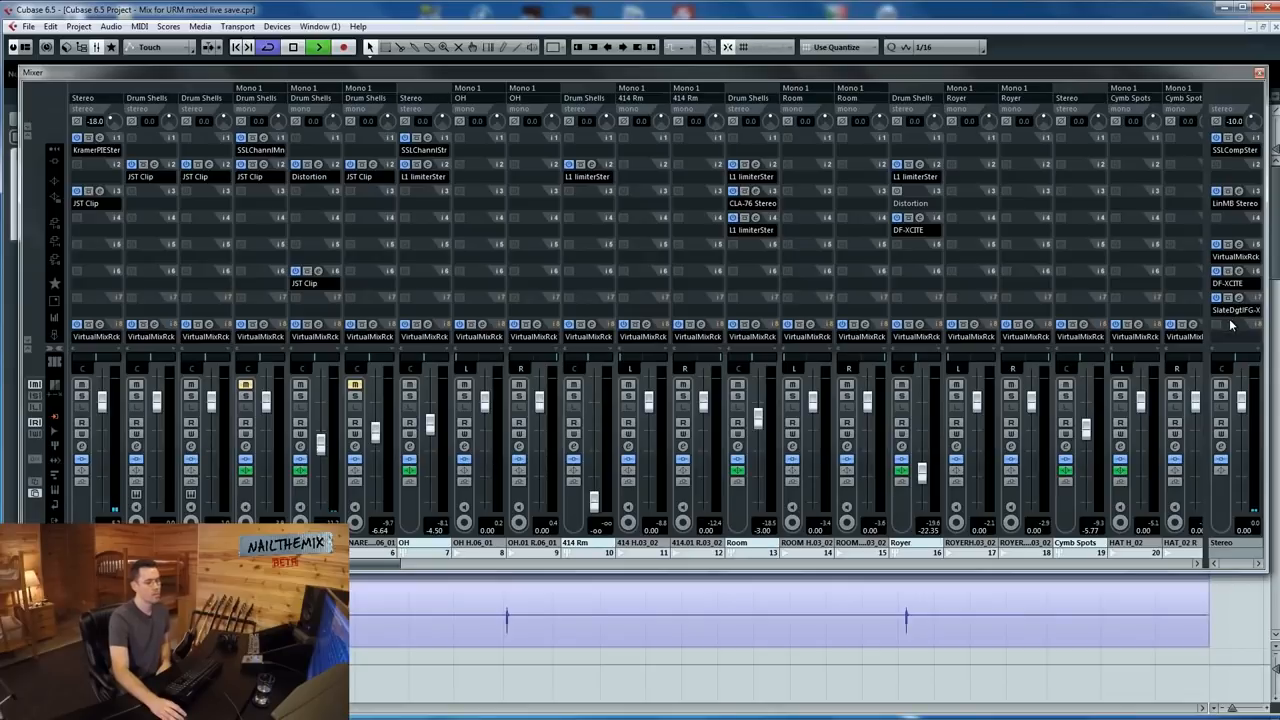
pyautogui.click(1220, 448)
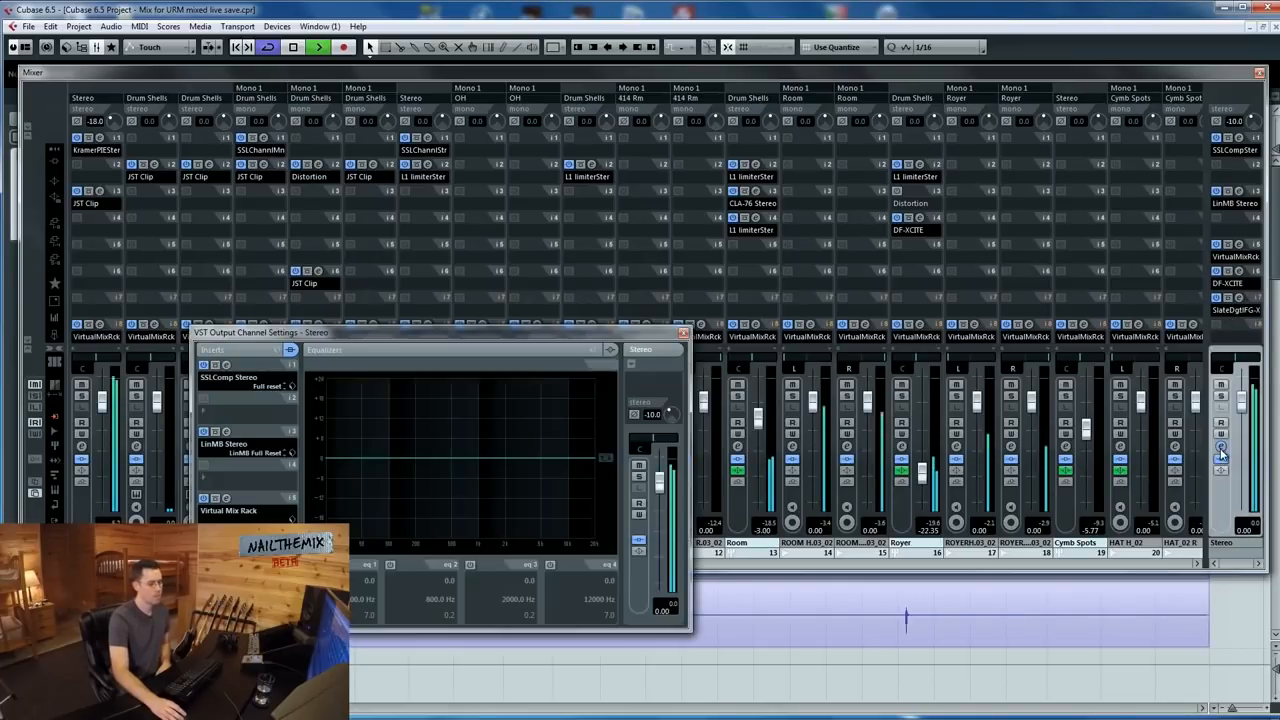
# Enable EQ band 3 on the Stereo output and cut 1397 Hz by 2.8 dB with a Q of 7.4.
pyautogui.click(470, 565)
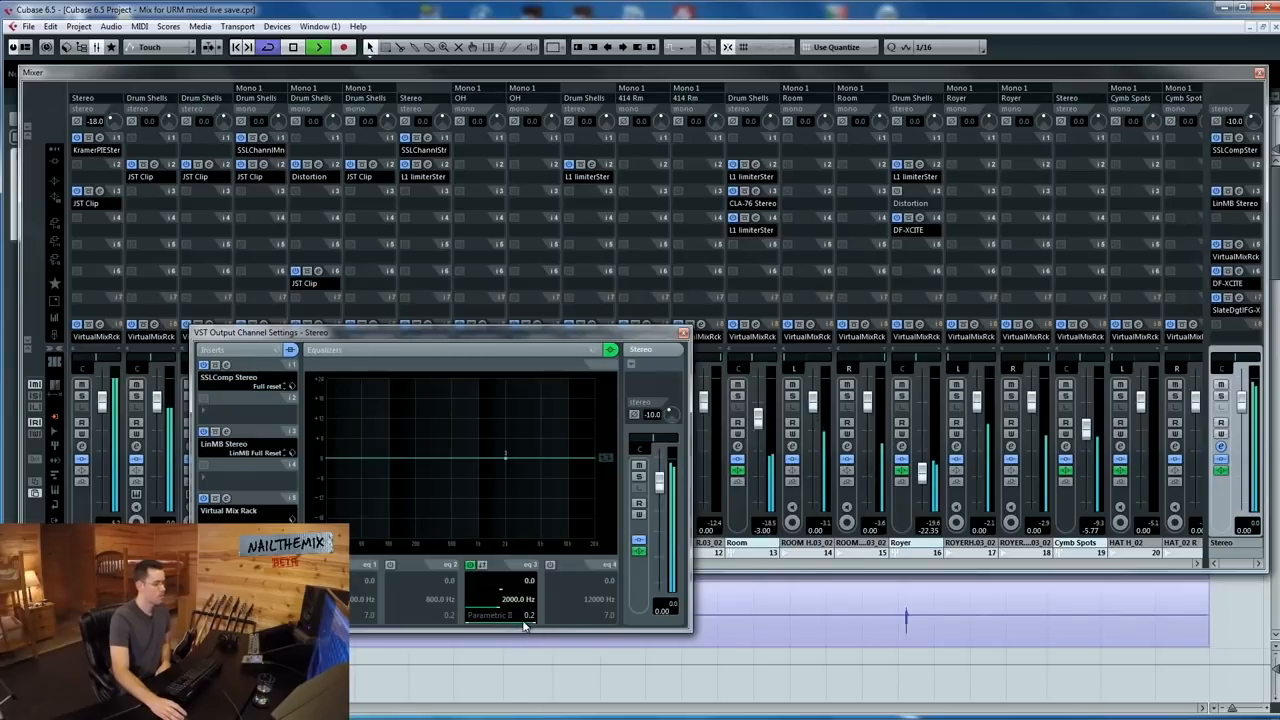
pyautogui.moveTo(506, 456); pyautogui.dragTo(490, 425)
pyautogui.click(470, 470)
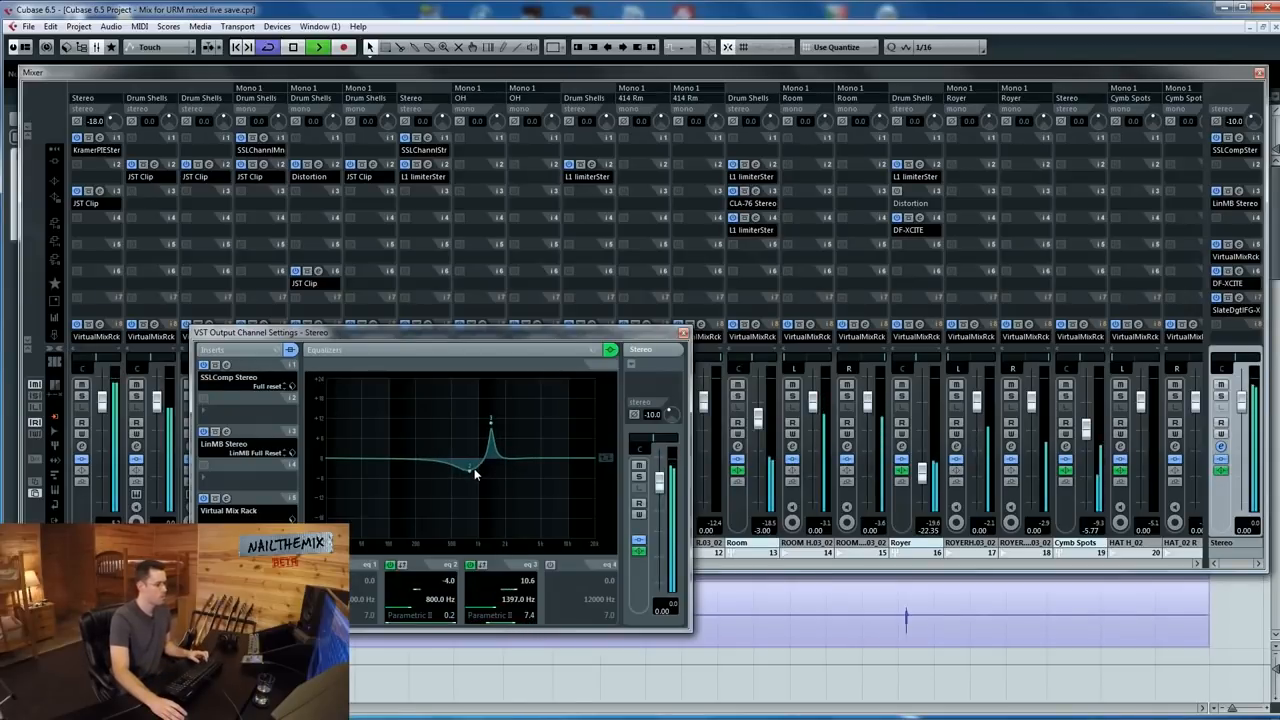
pyautogui.doubleClick(474, 468)
pyautogui.moveTo(491, 420); pyautogui.dragTo(491, 466)
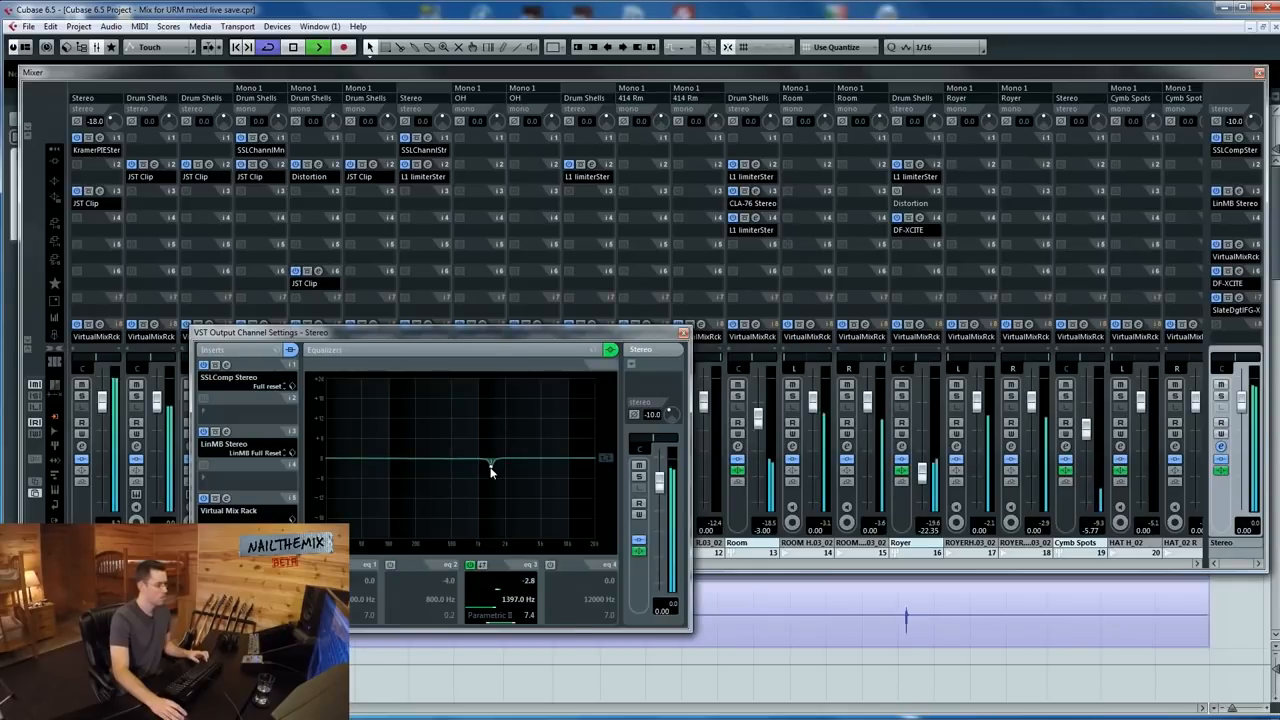
pyautogui.click(469, 566)
pyautogui.click(469, 566)
# Enable EQ band 2 on the Stereo output and cut 2539 Hz by 3.8 dB with a Q of 12.0.
pyautogui.click(391, 566)
pyautogui.click(409, 626)
pyautogui.click(412, 628)
pyautogui.moveTo(441, 622); pyautogui.dragTo(407, 628)
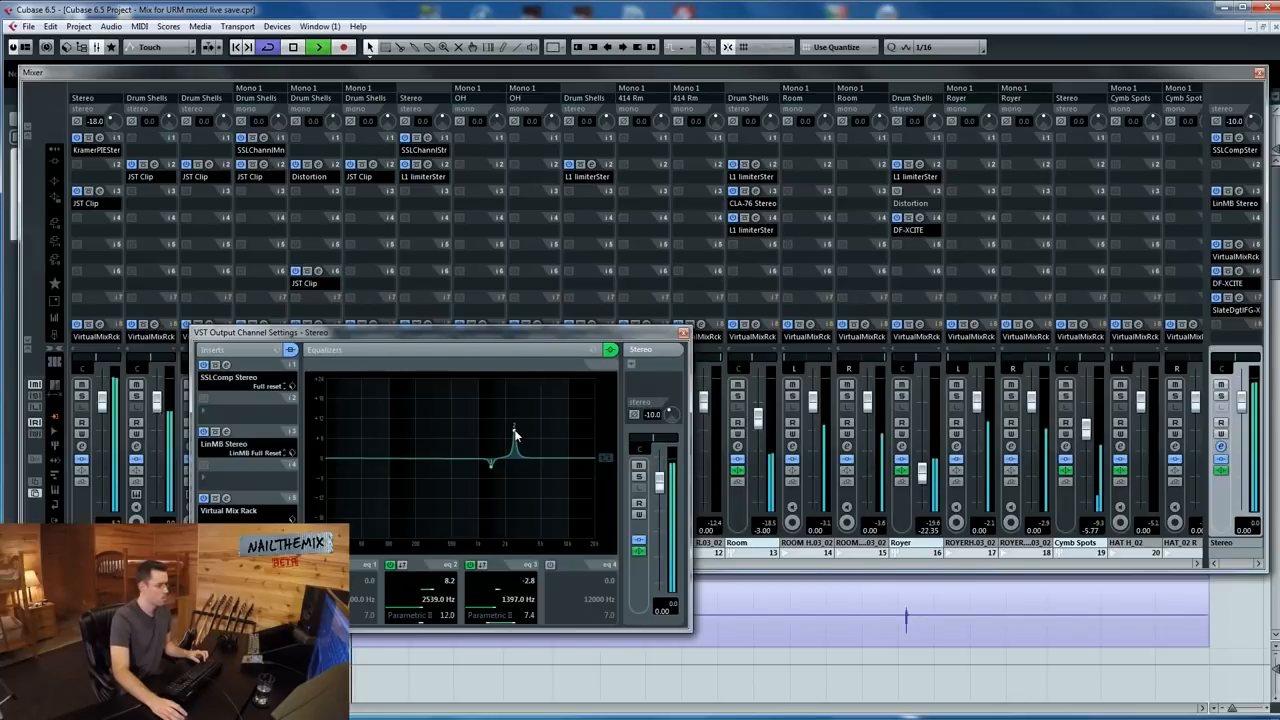
pyautogui.moveTo(515, 435); pyautogui.dragTo(511, 481)
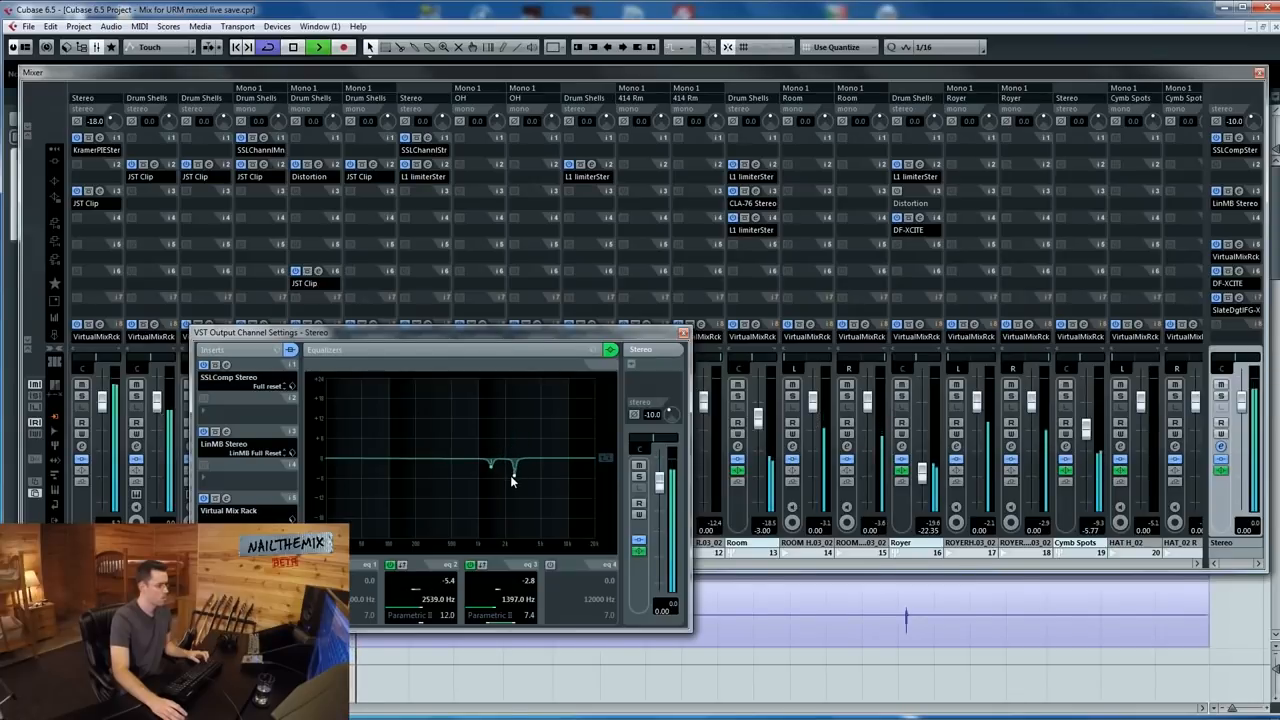
pyautogui.click(638, 551)
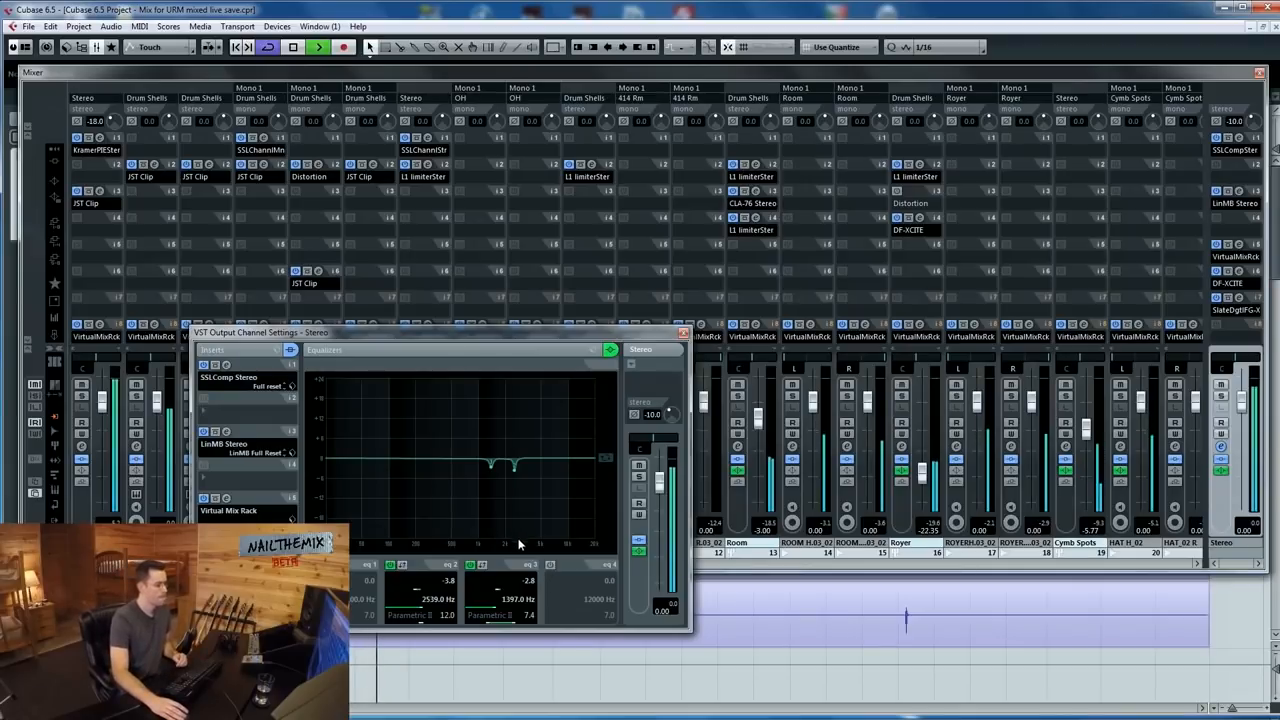
# Enable EQ band 4 as Parametric I and cut 4773 Hz by 2.0 dB with a Q of 7.0.
pyautogui.click(550, 565)
pyautogui.click(575, 612)
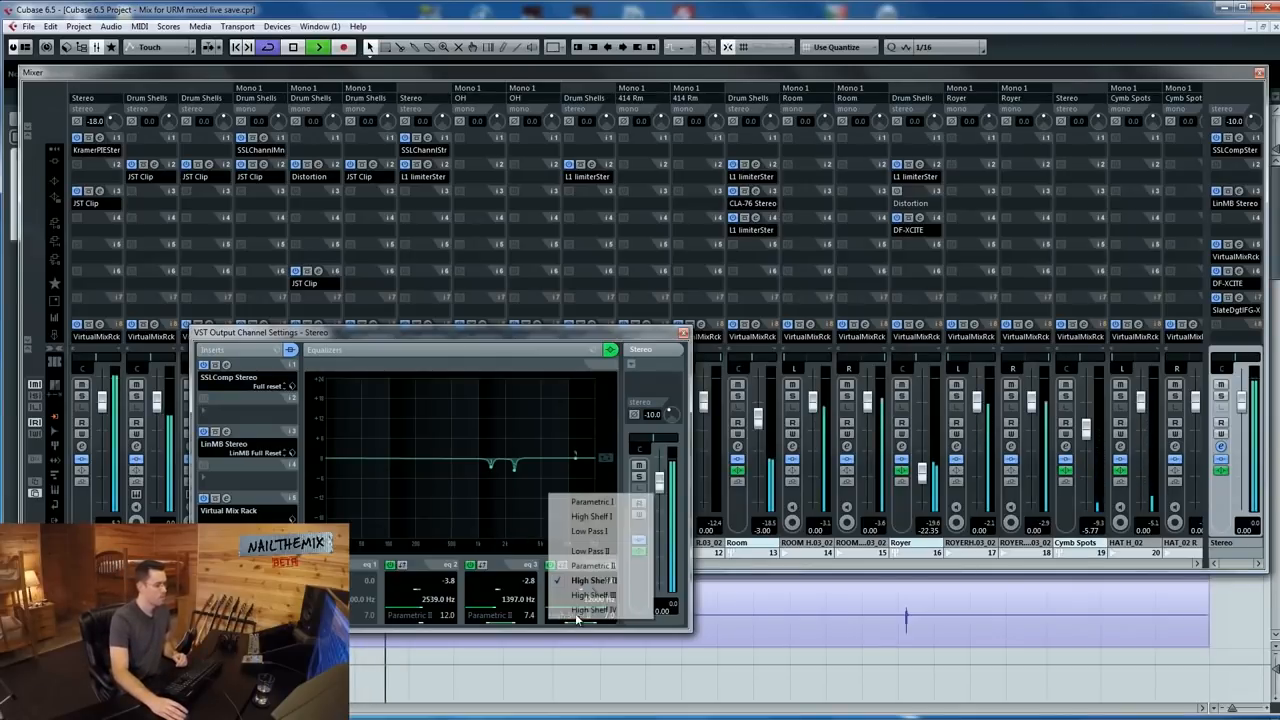
pyautogui.click(600, 502)
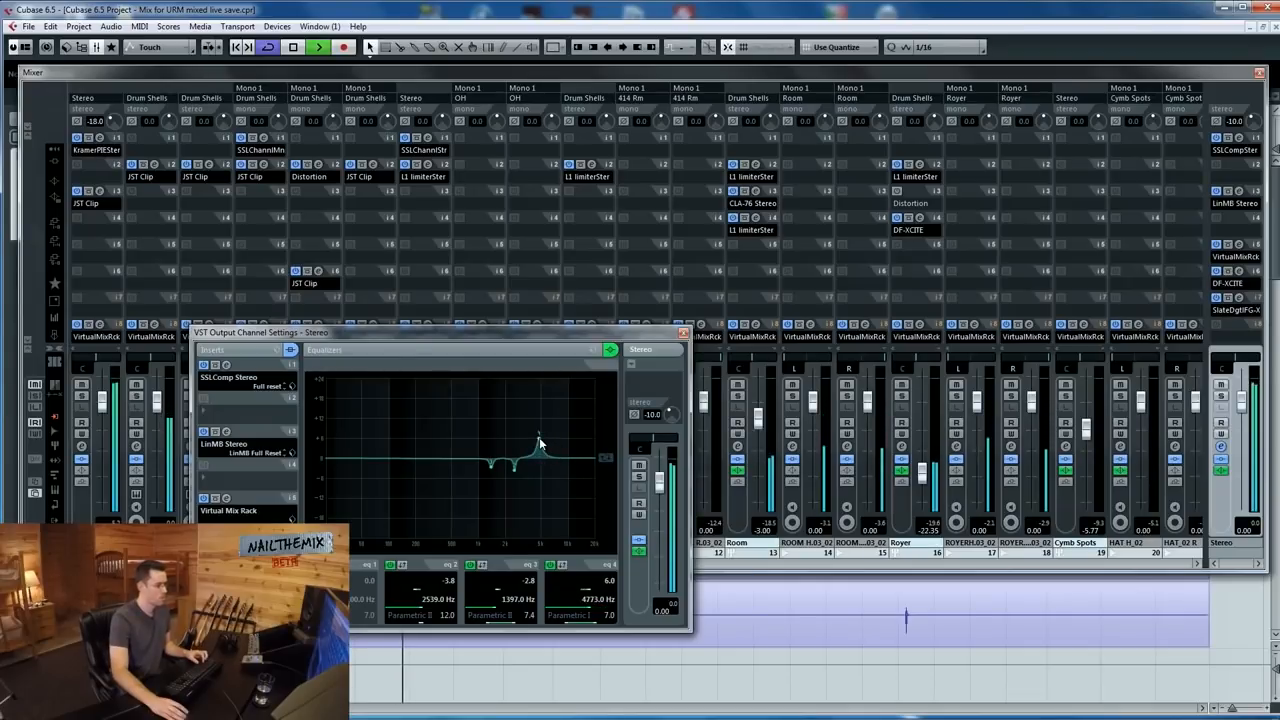
pyautogui.moveTo(541, 470); pyautogui.dragTo(542, 464)
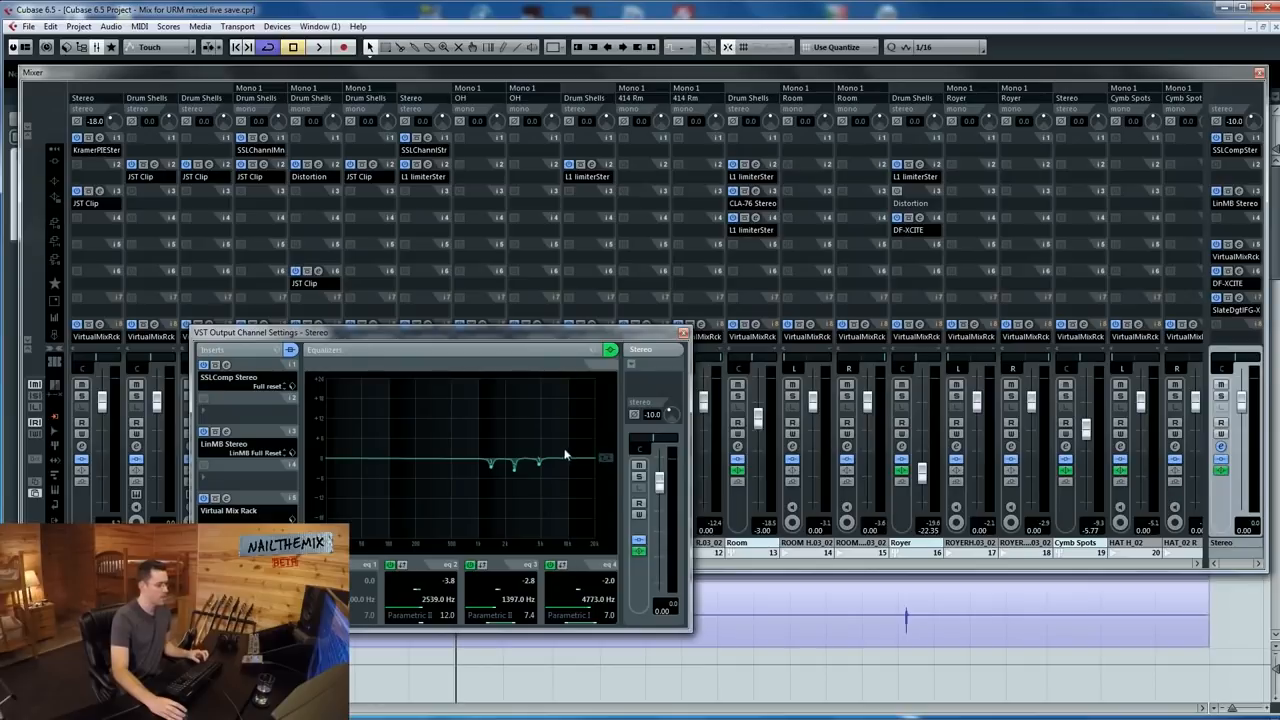
# Compare the mix with the Stereo output's EQ bypassed and active during playback.
pyautogui.click(640, 551)
pyautogui.click(640, 551)
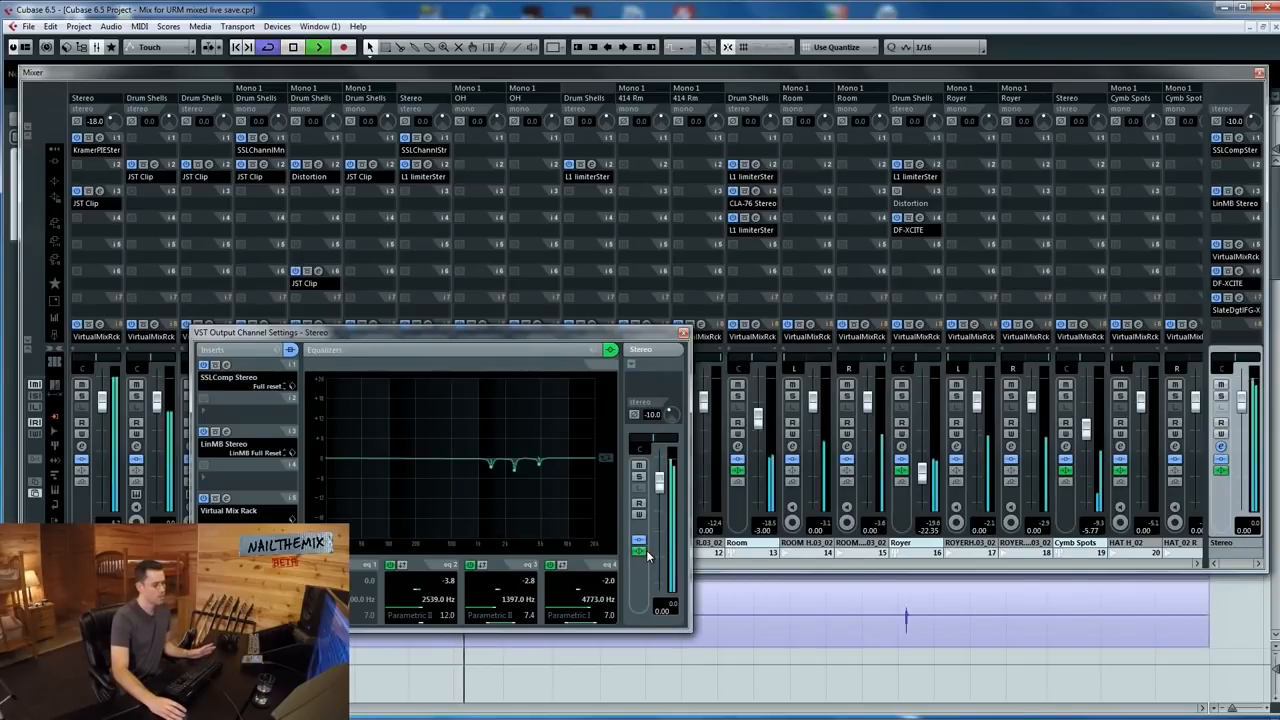
pyautogui.click(640, 551)
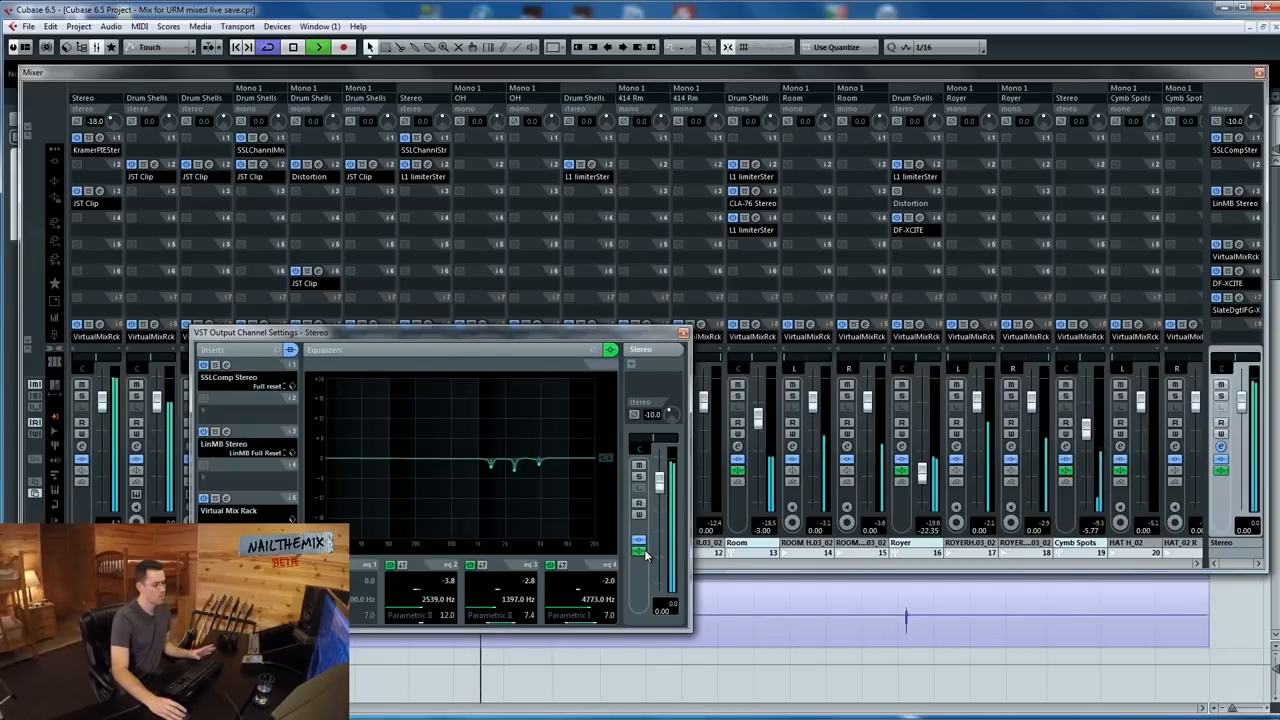
pyautogui.press('space')
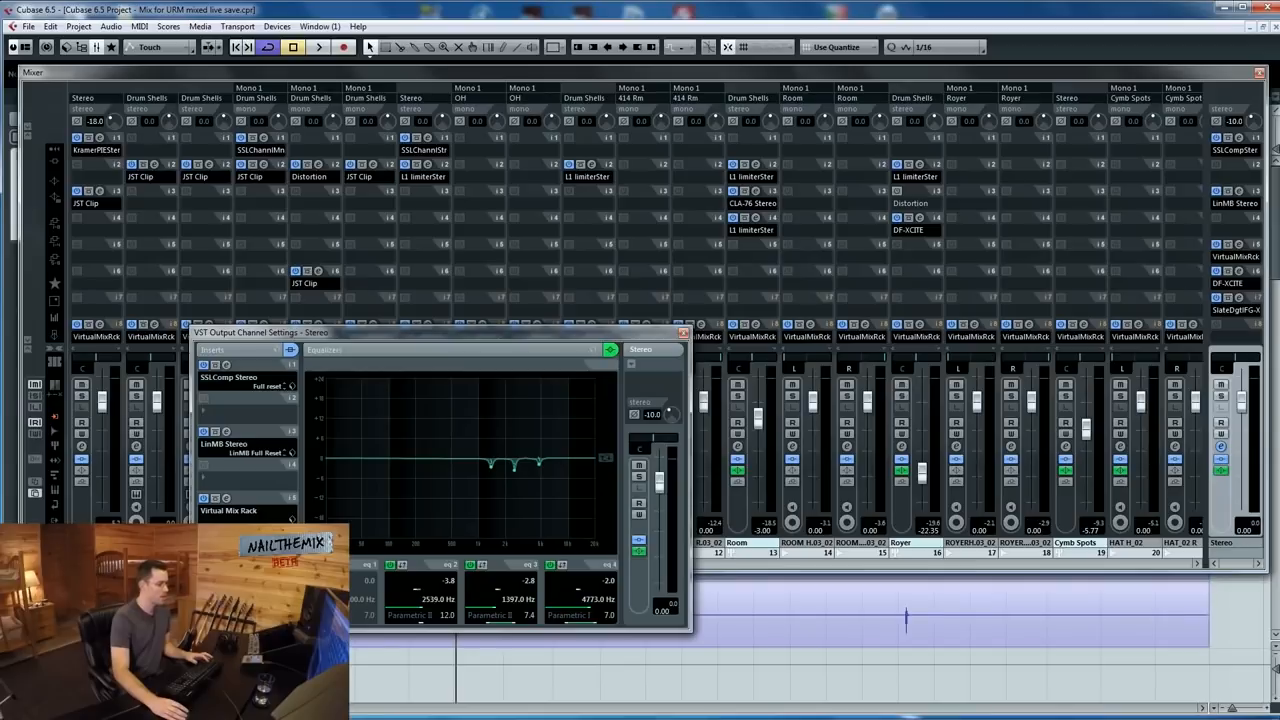
# Raise the FG Level gain in the Stereo output's Slate Digital FG-X, ease it back below 7.3 dB, and return to the project view.
pyautogui.click(226, 565)
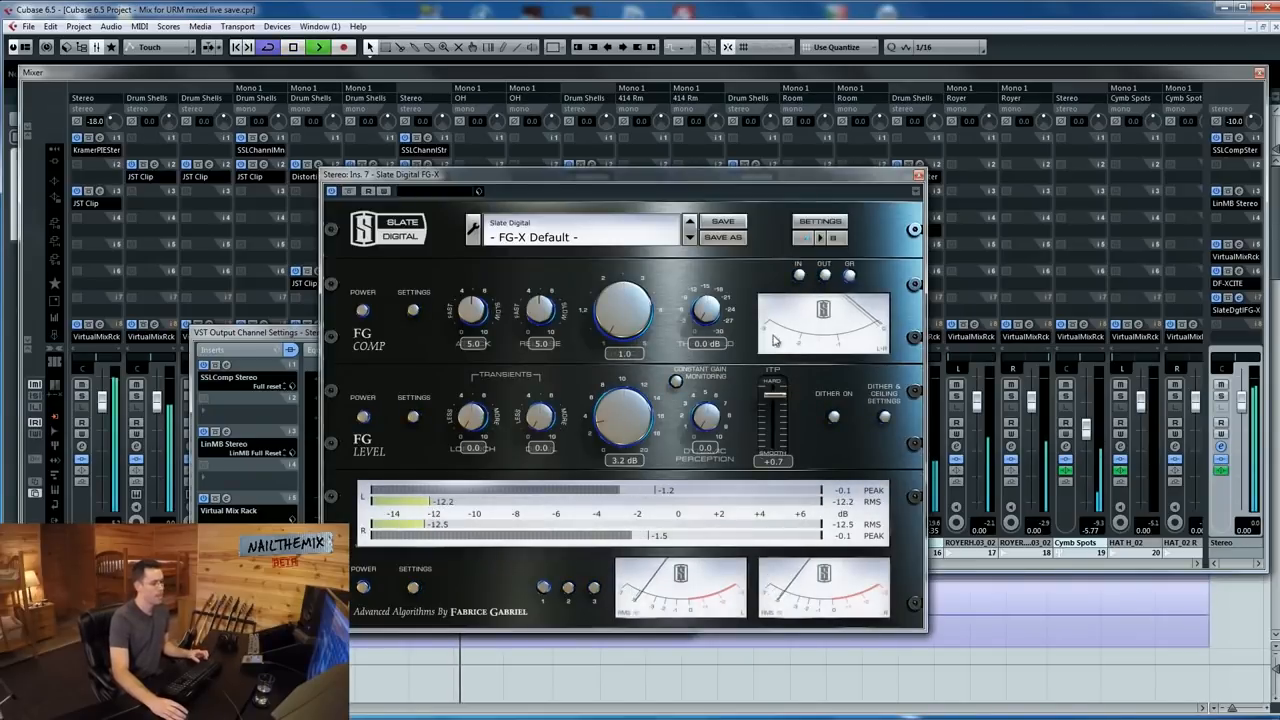
pyautogui.moveTo(612, 430); pyautogui.dragTo(626, 402)
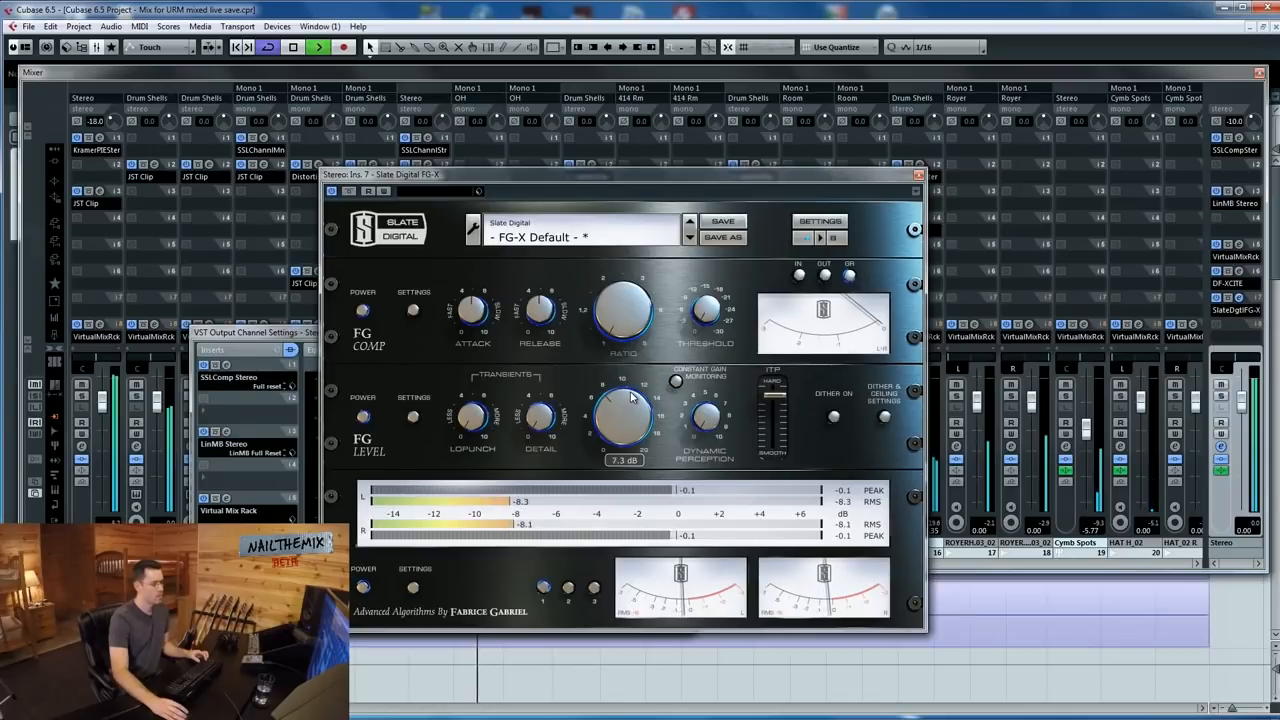
pyautogui.moveTo(629, 399); pyautogui.dragTo(627, 407)
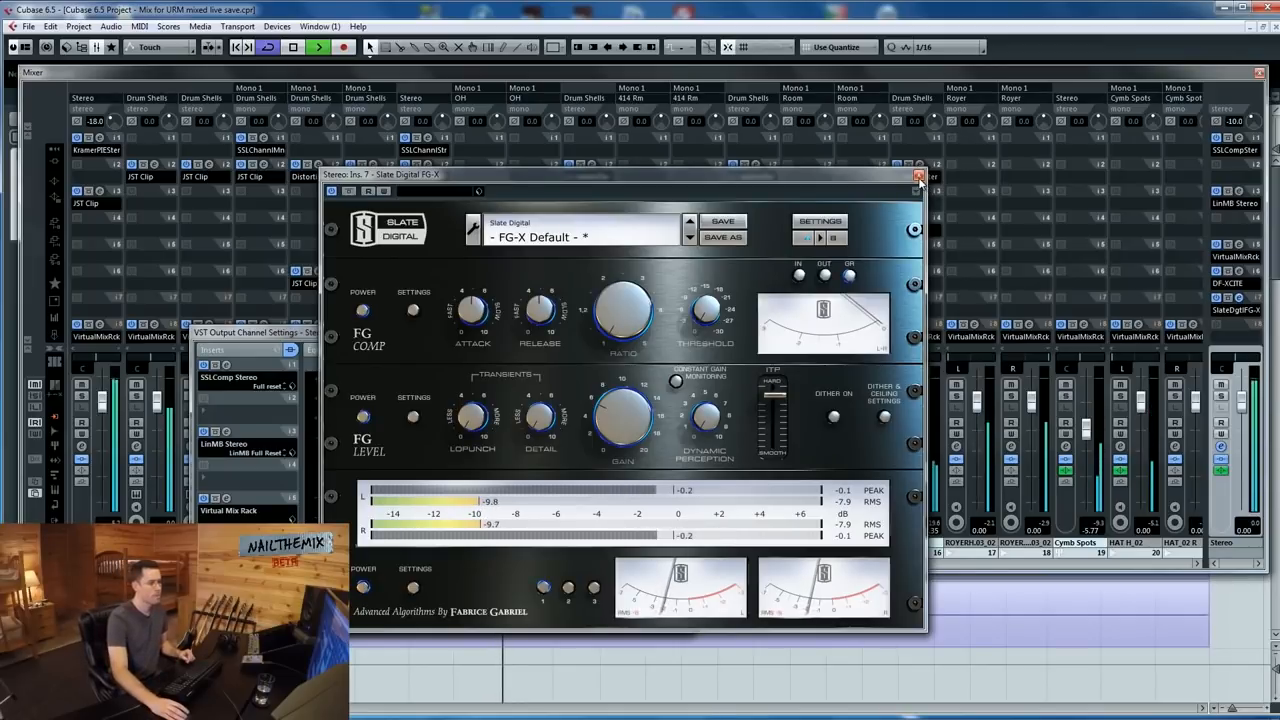
pyautogui.click(919, 176)
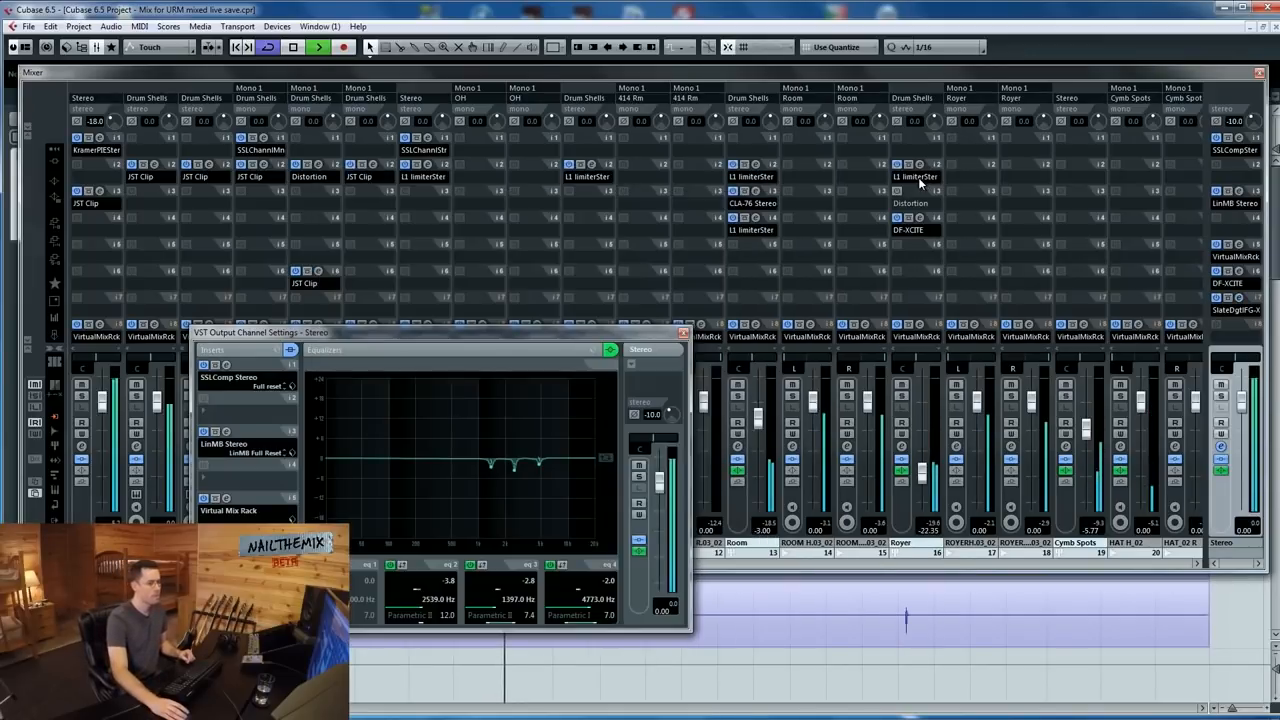
pyautogui.click(684, 332)
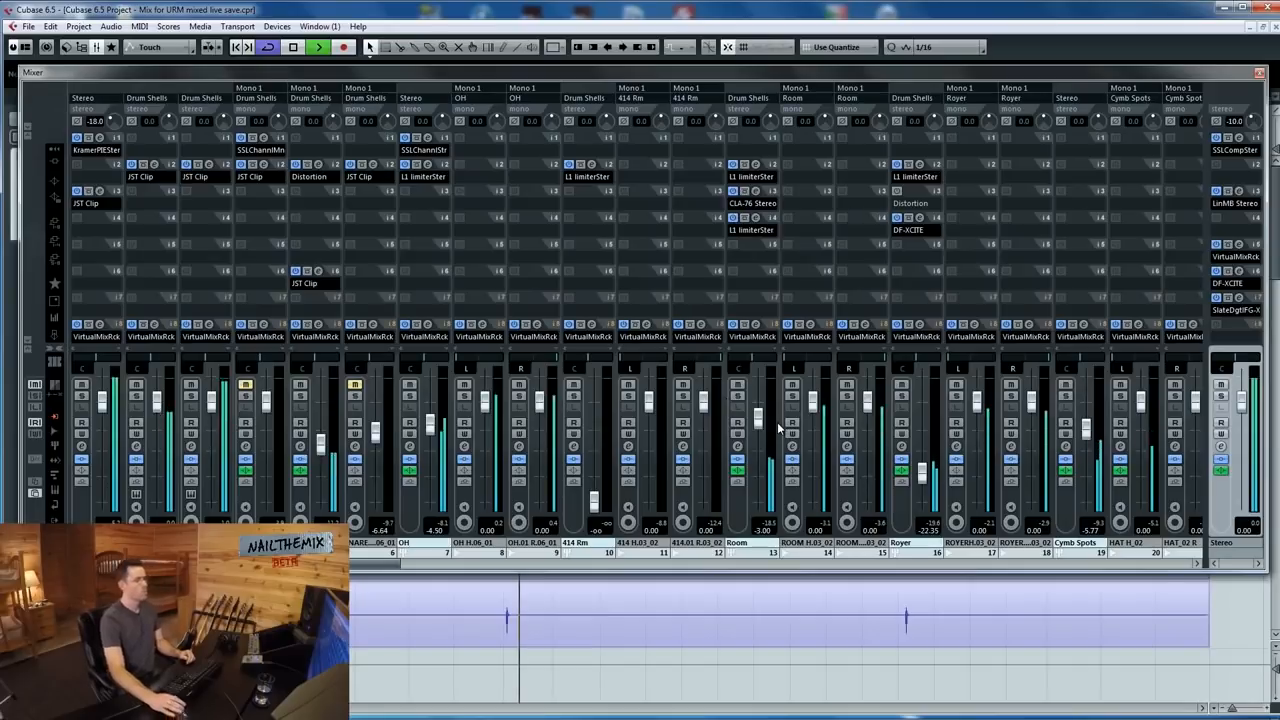
pyautogui.press('F3')
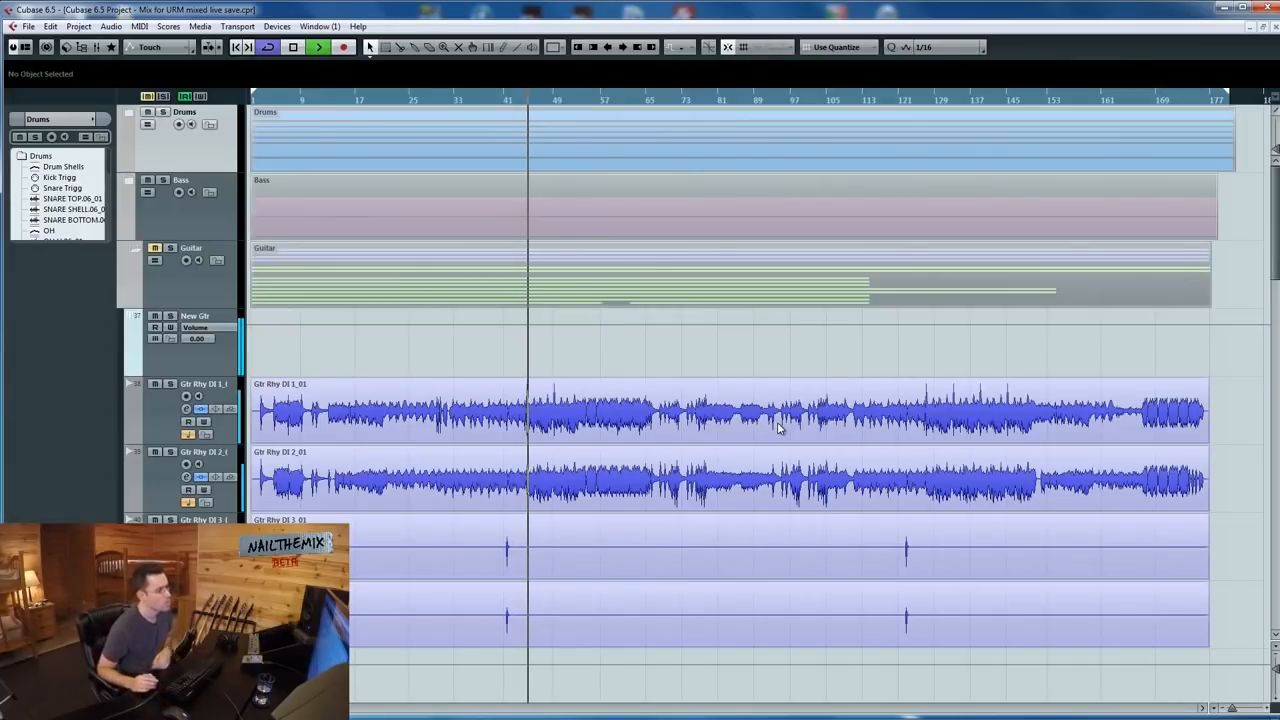
# Set the volume of the v bg l vocal track to -4.50 dB.
pyautogui.scroll(-10, 652, 308)
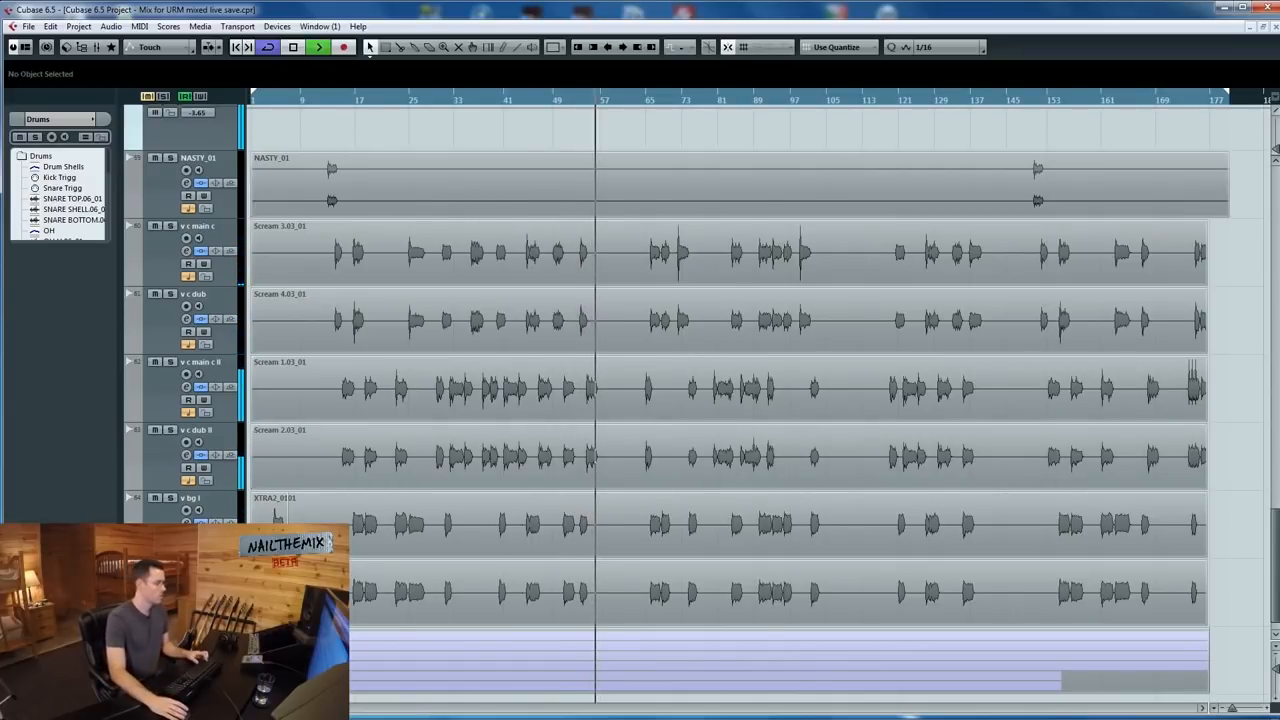
pyautogui.click(192, 499)
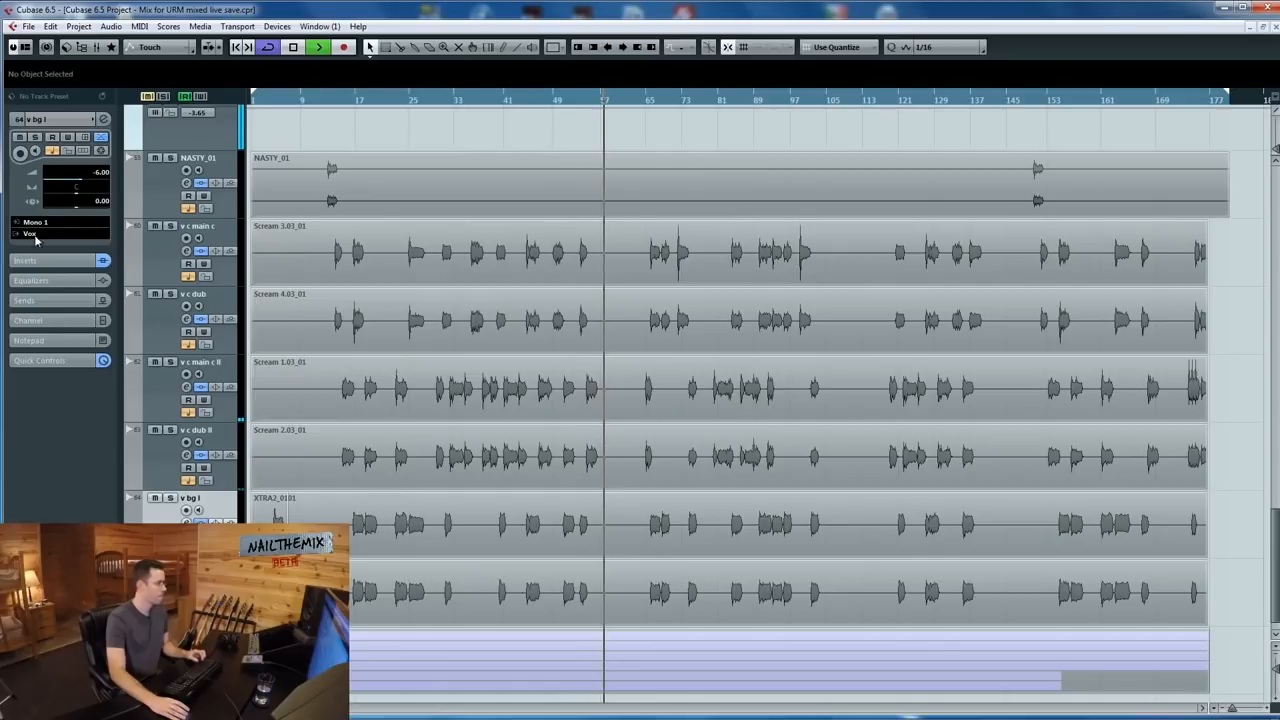
pyautogui.click(54, 320)
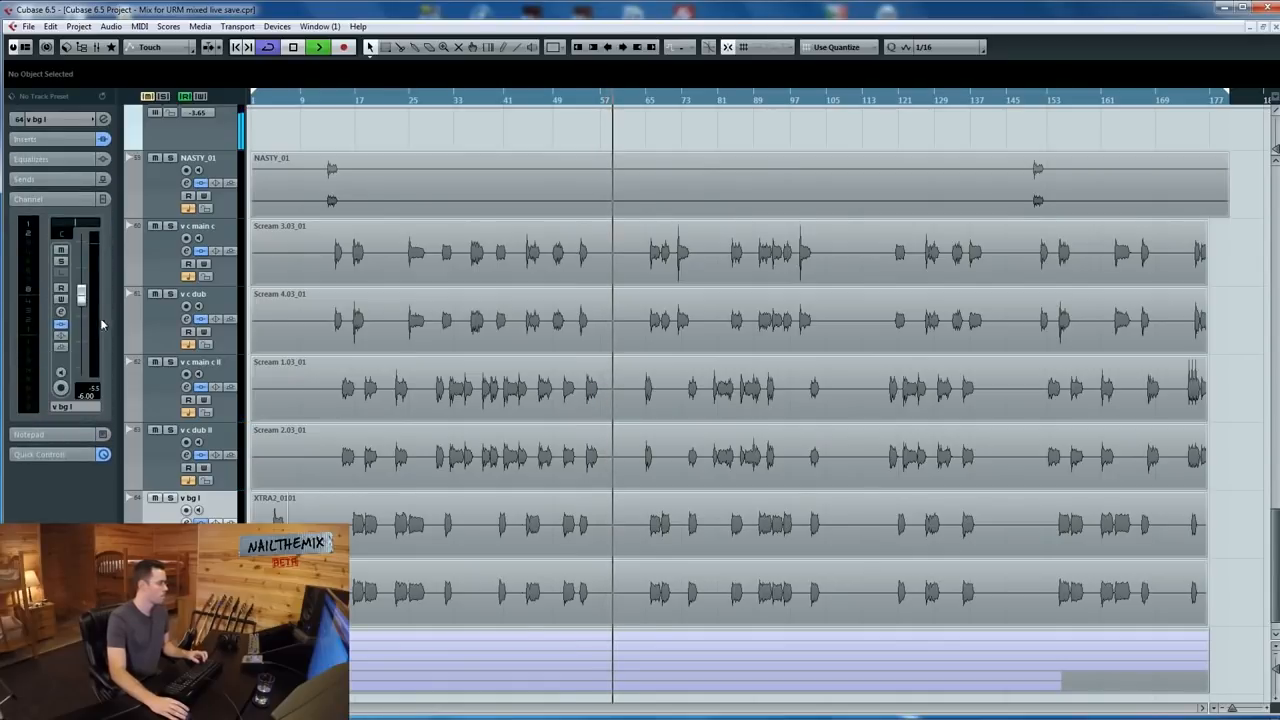
pyautogui.click(89, 396)
pyautogui.write('-4')
pyautogui.press('Return')
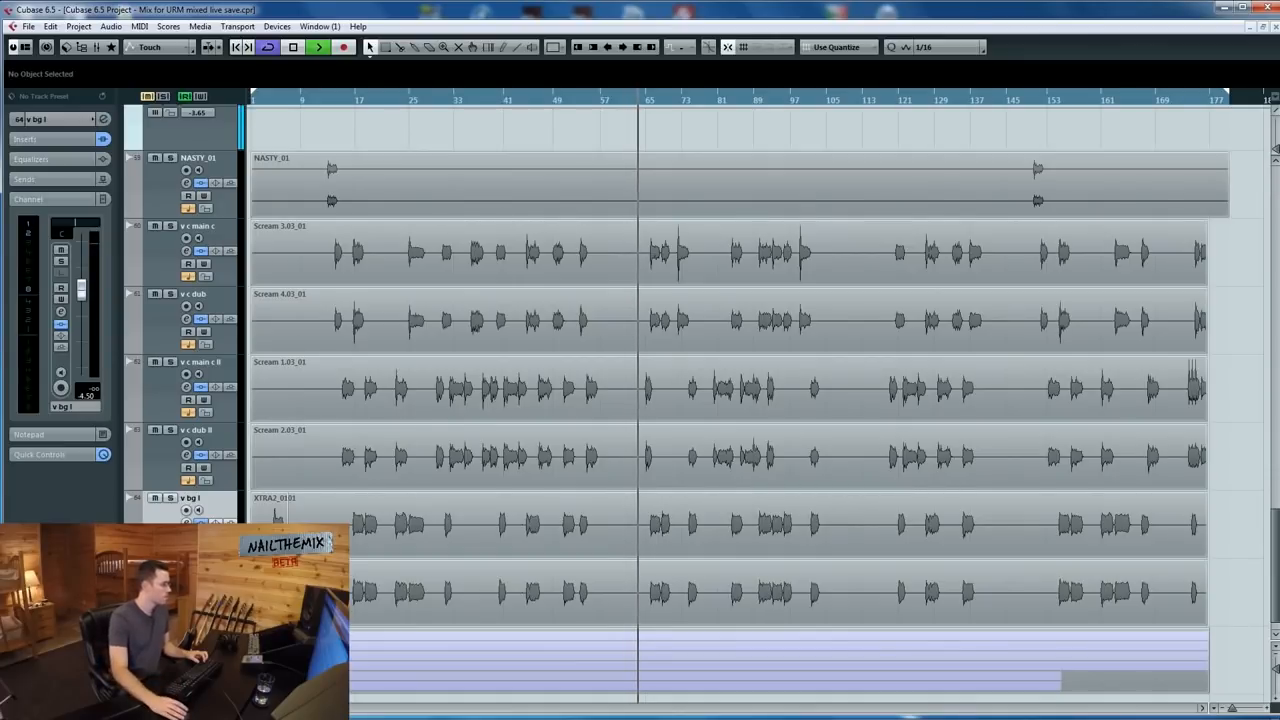
# Set the volume of the v bg r vocal track to -4.50 dB.
pyautogui.click(200, 566)
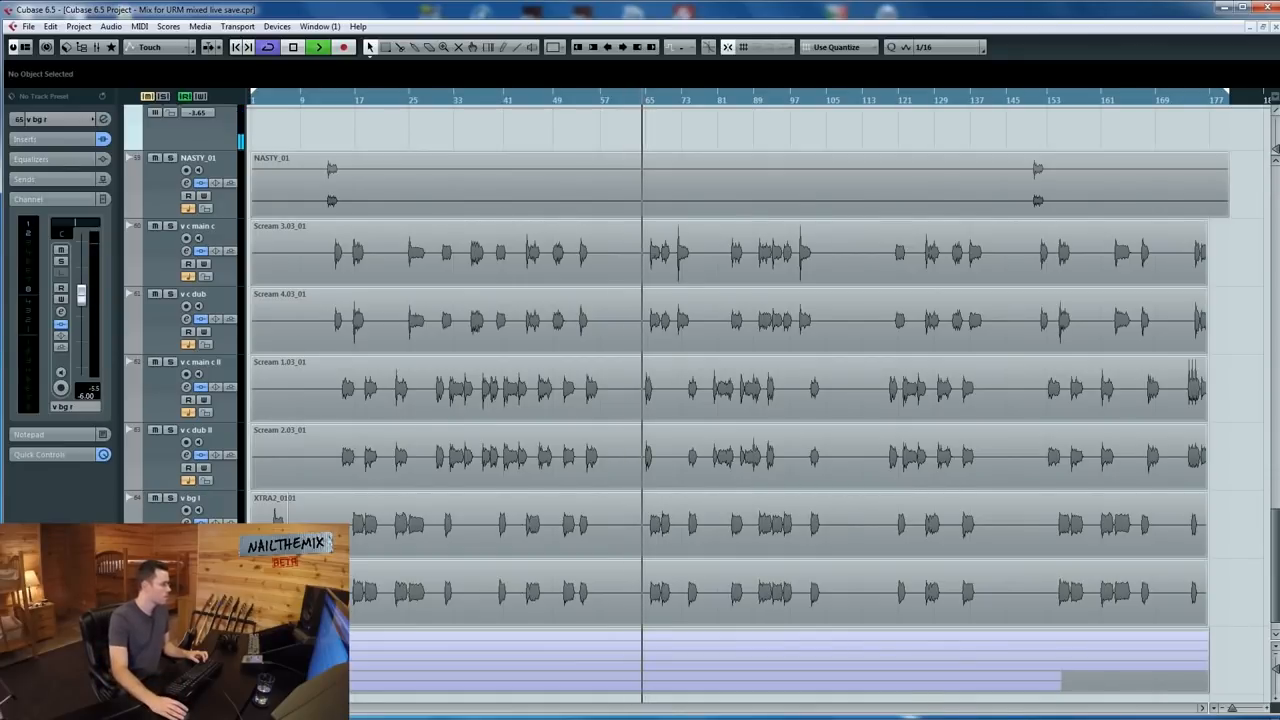
pyautogui.doubleClick(90, 398)
pyautogui.write('-4.5')
pyautogui.press('Return')
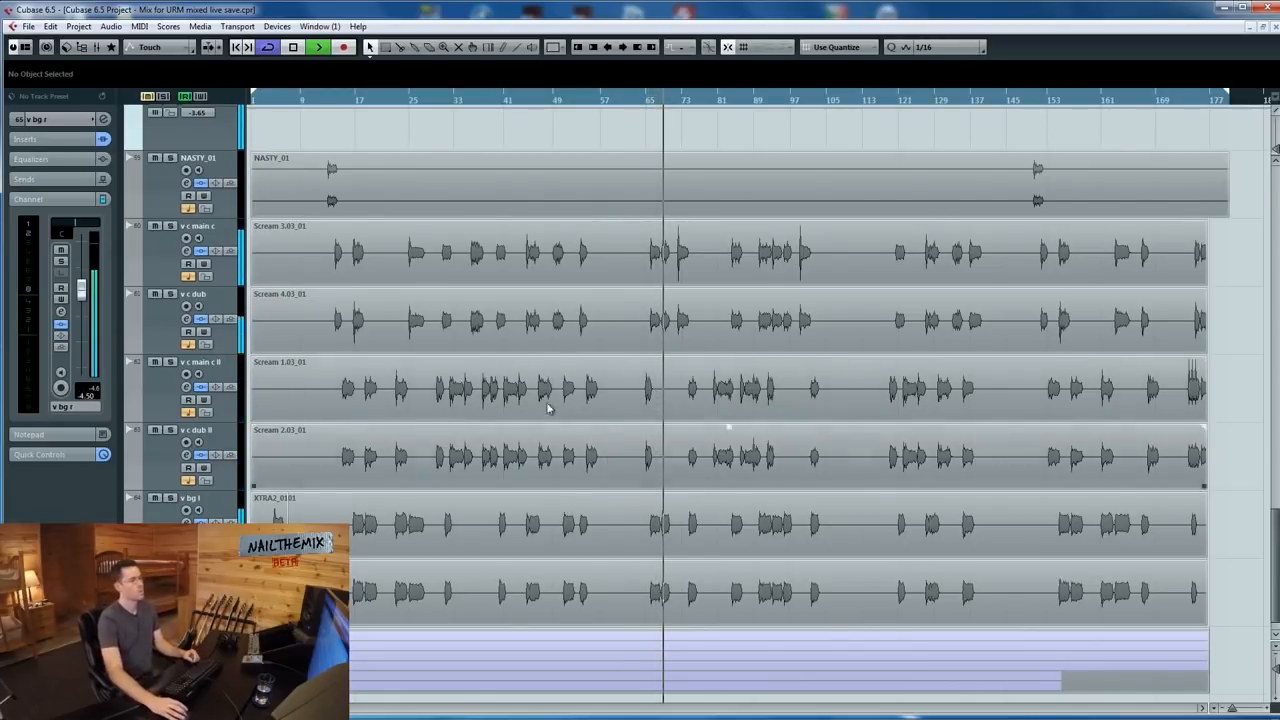
# Expand the Bass folder, stop playback and place the project cursor at about bar 77.
pyautogui.scroll(10, 669, 234)
pyautogui.scroll(10, 665, 325)
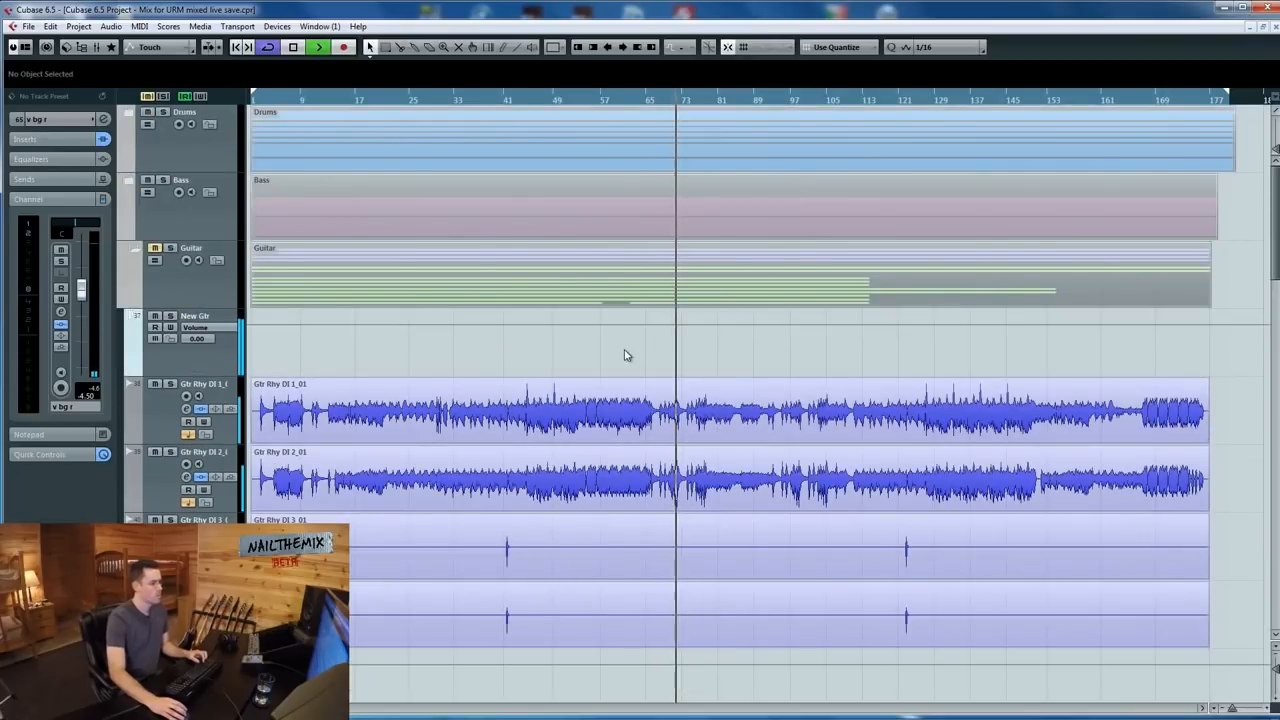
pyautogui.click(129, 180)
pyautogui.scroll(5, 722, 246)
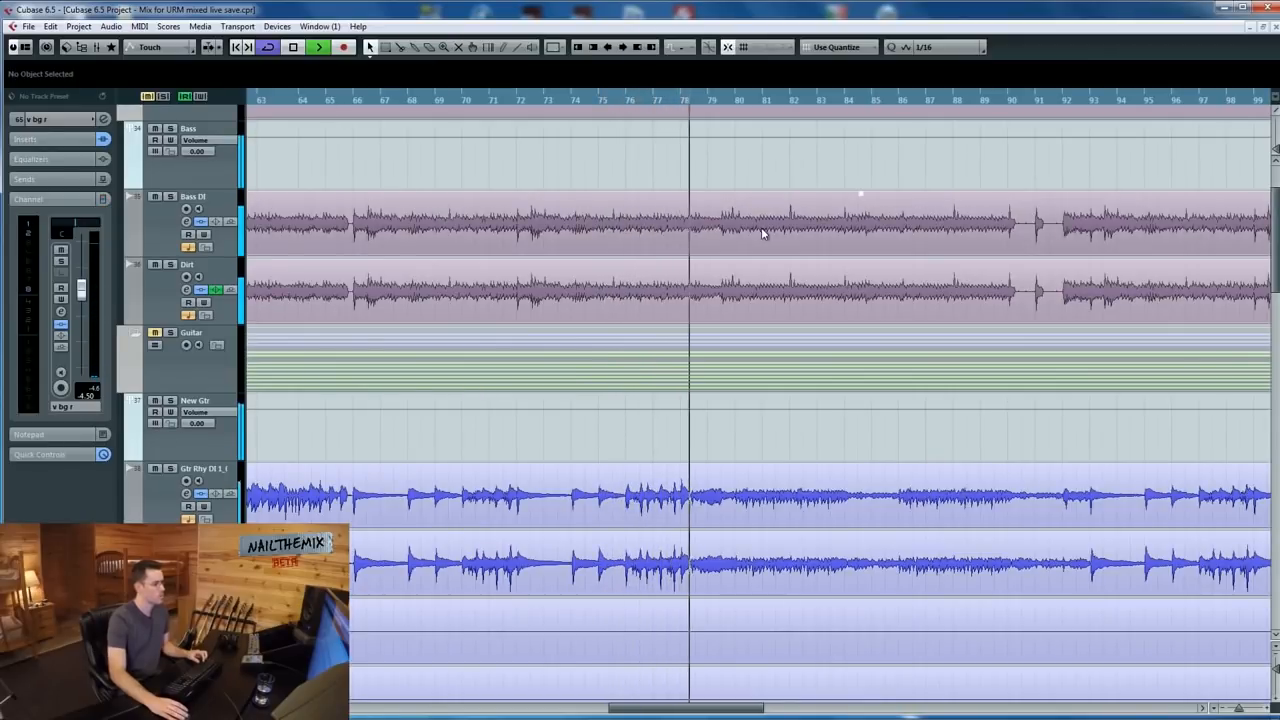
pyautogui.press('space')
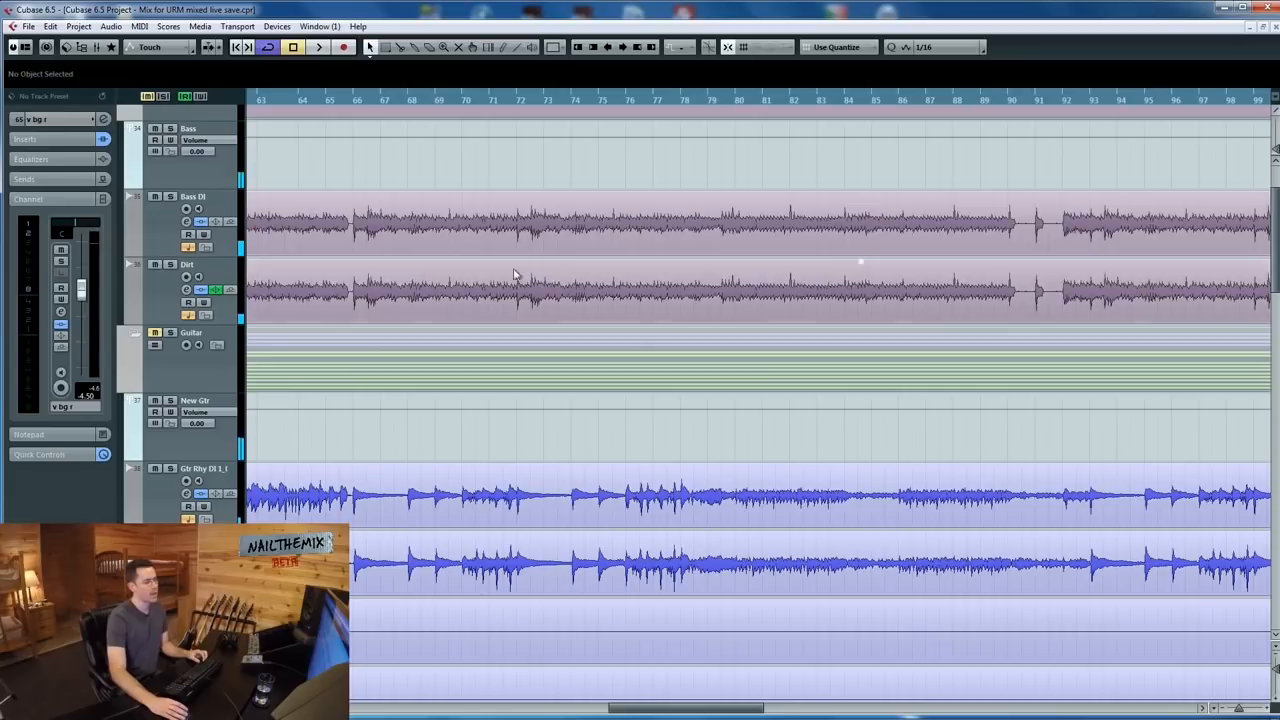
pyautogui.click(669, 104)
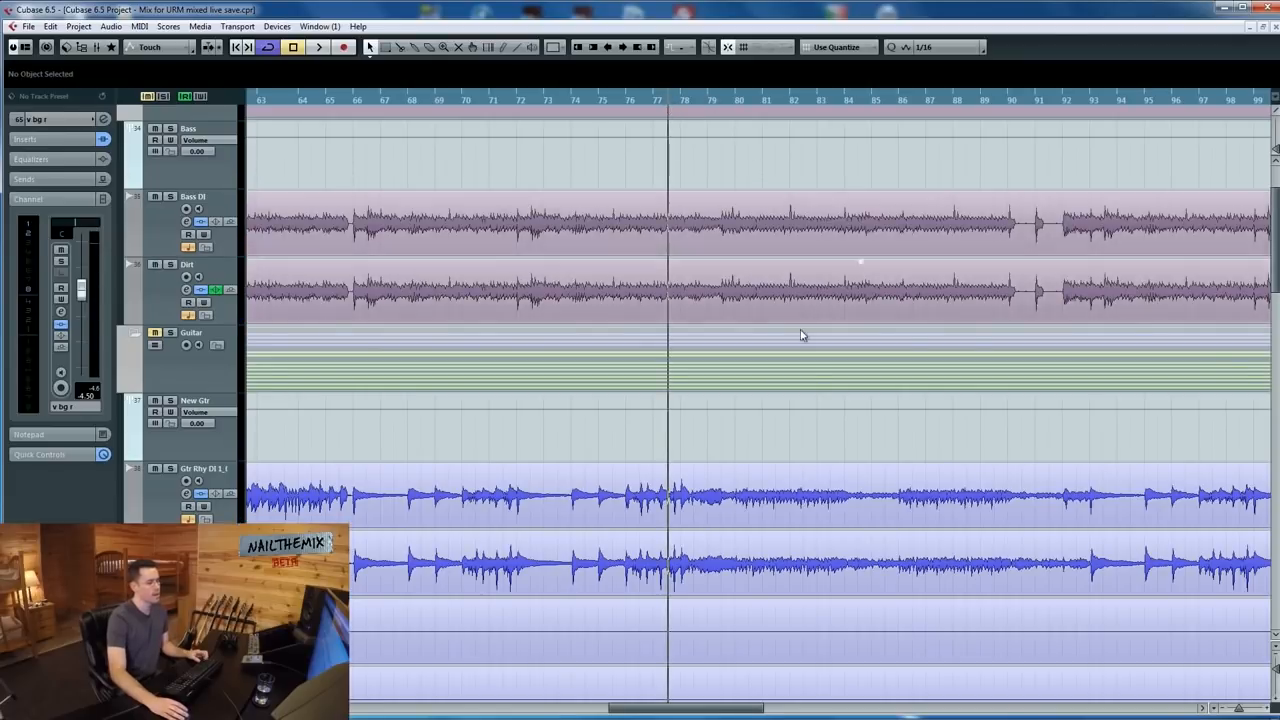
pyautogui.hotkey('shift', 'f')
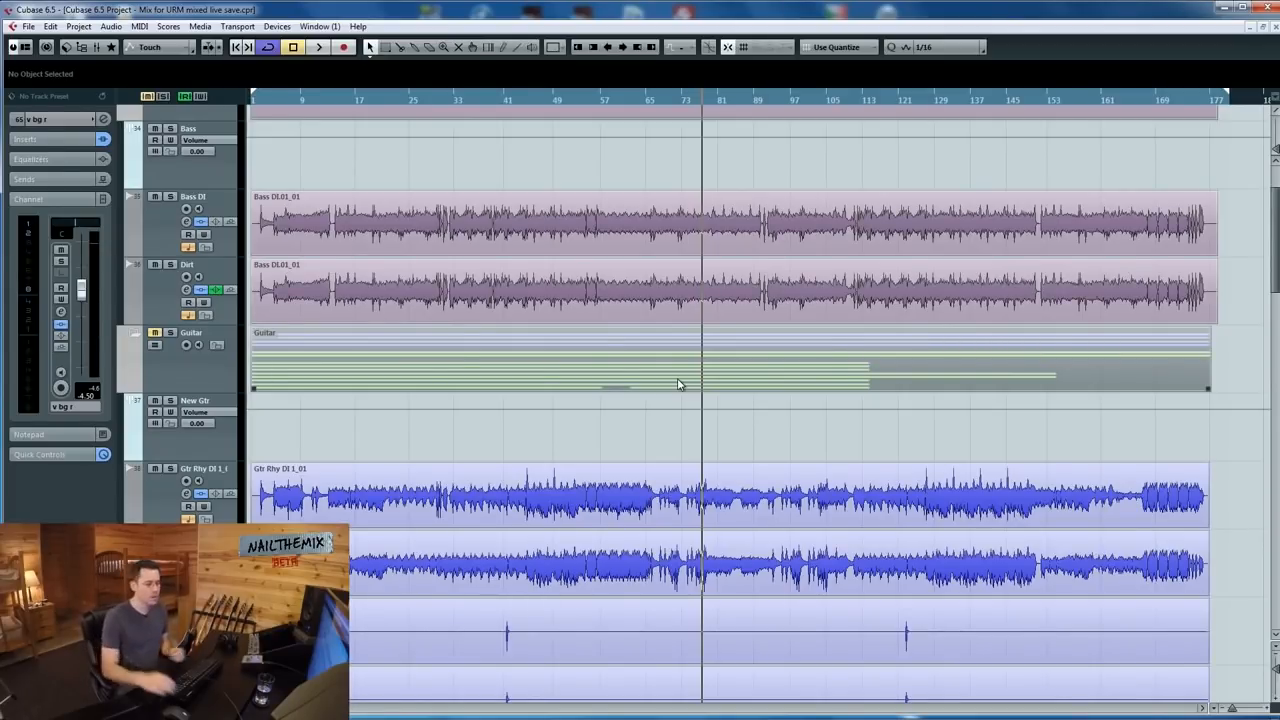
# Locate the LE lead guitar tracks and place the project cursor at the start of their phrase near bar 65.
pyautogui.scroll(-5, 863, 195)
pyautogui.scroll(-8, 850, 250)
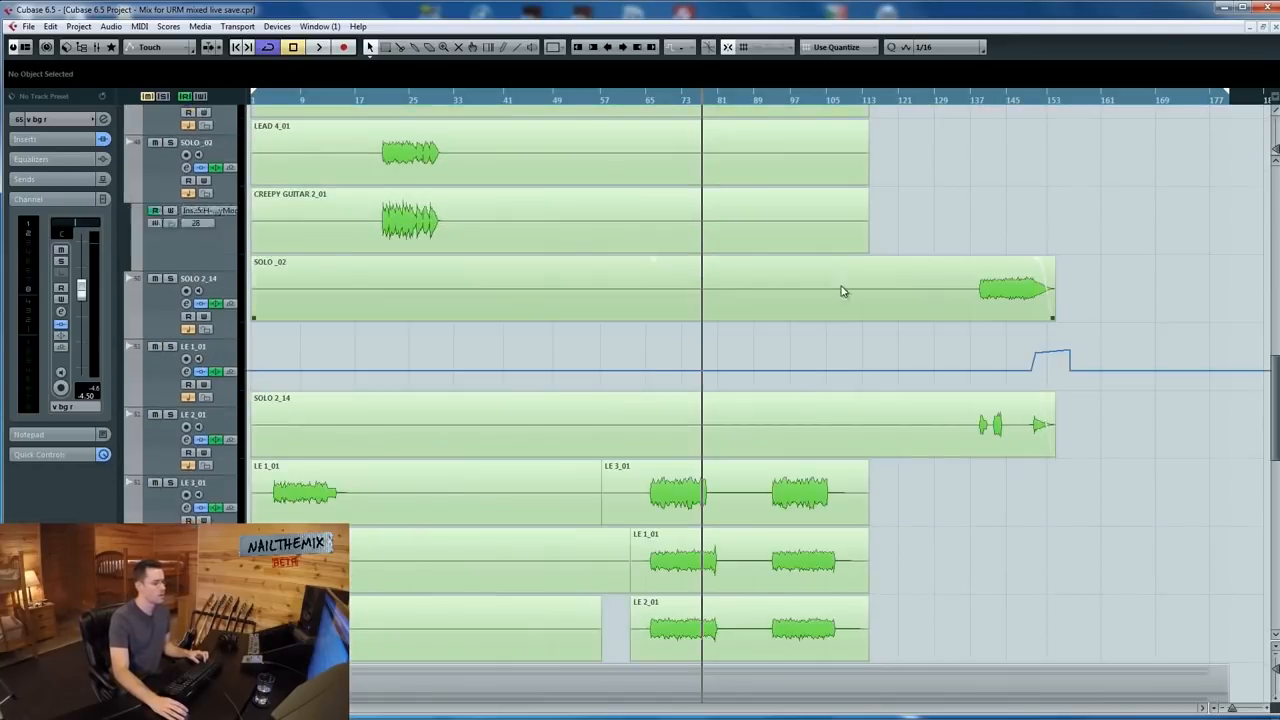
pyautogui.scroll(4, 823, 280)
pyautogui.scroll(-2, 806, 291)
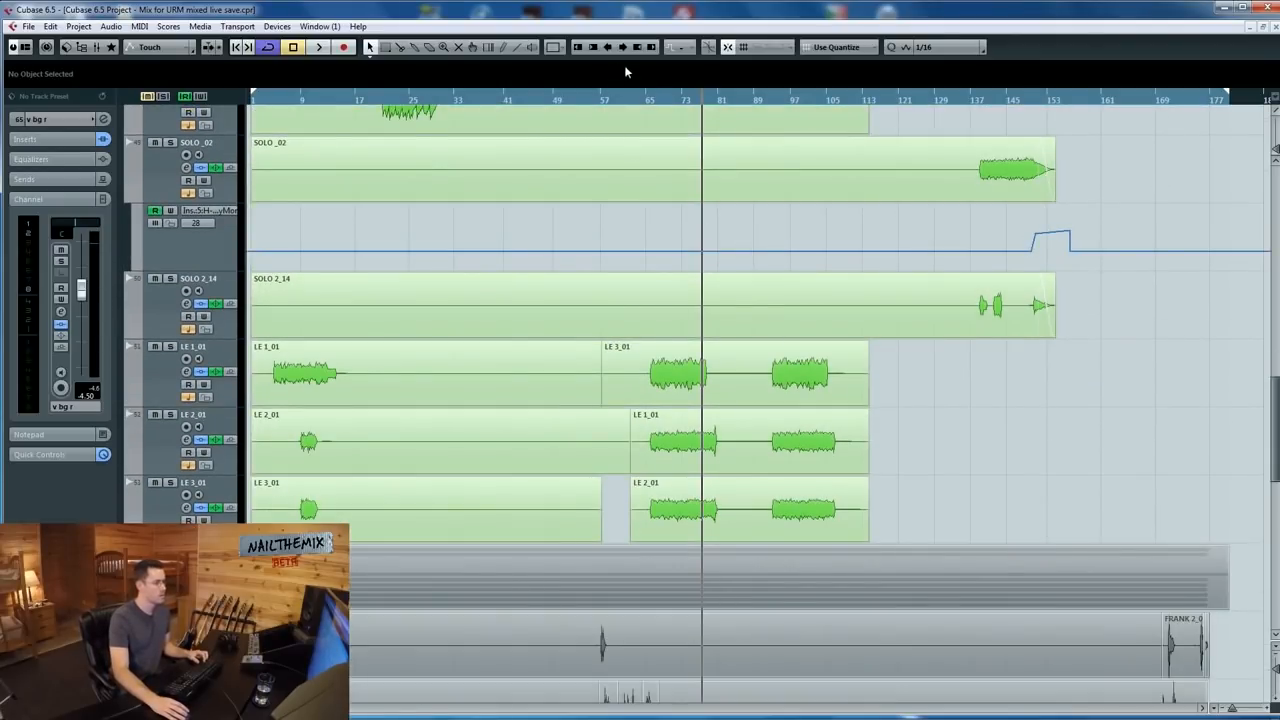
pyautogui.click(653, 100)
pyautogui.press('h')
pyautogui.press('h')
pyautogui.click(640, 103)
pyautogui.click(647, 103)
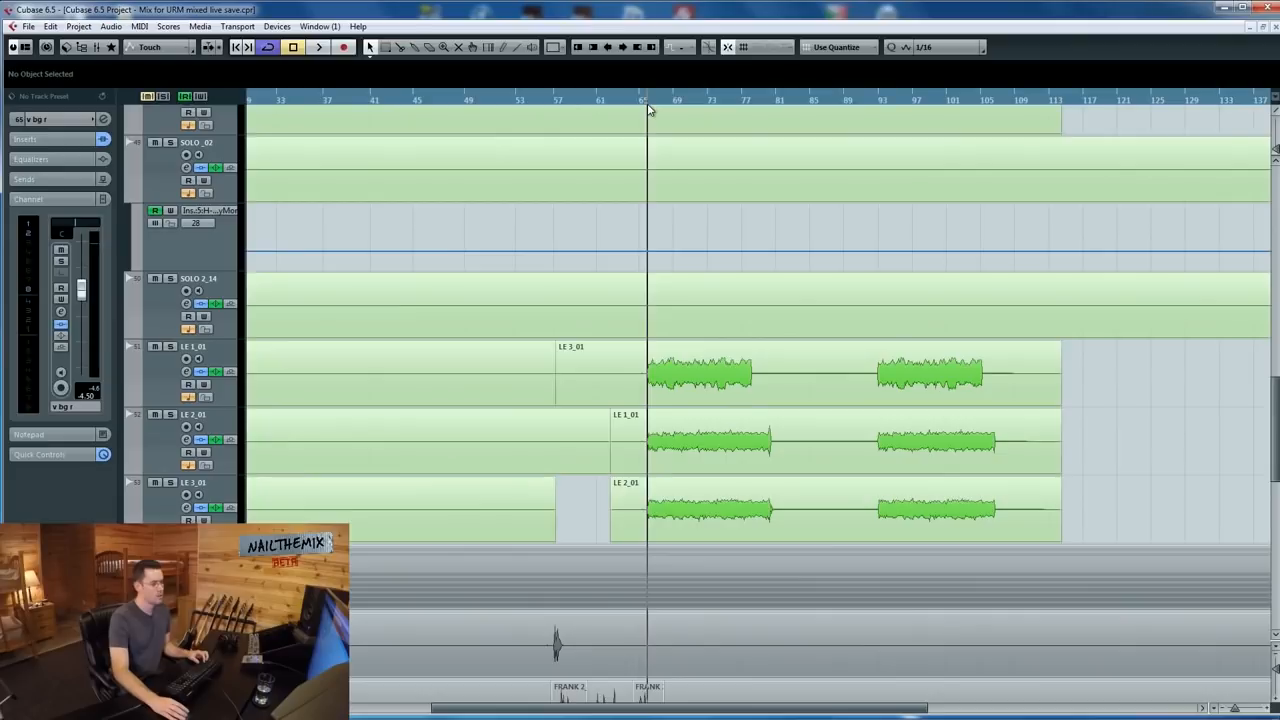
# Audition the LE 1_01 lead guitar track in solo, release the solo and stop playback.
pyautogui.click(172, 416)
pyautogui.click(172, 416)
pyautogui.click(172, 348)
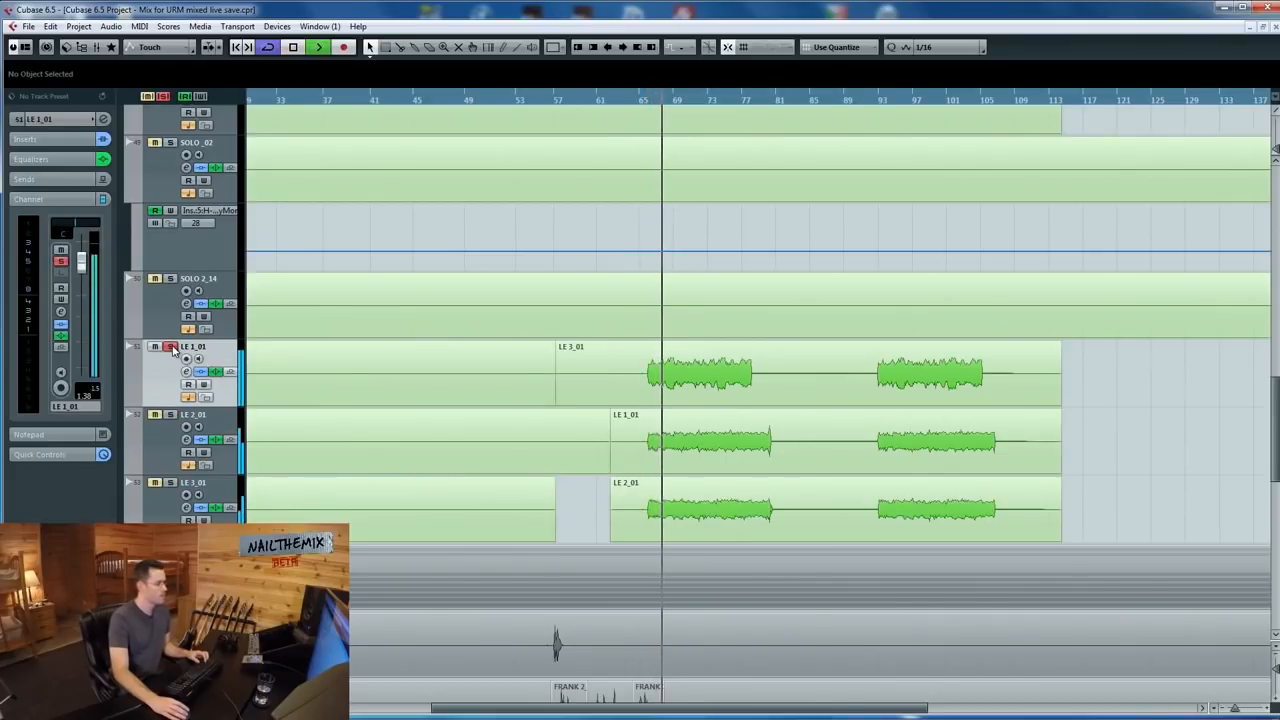
pyautogui.click(173, 349)
pyautogui.press('g')
pyautogui.press('space')
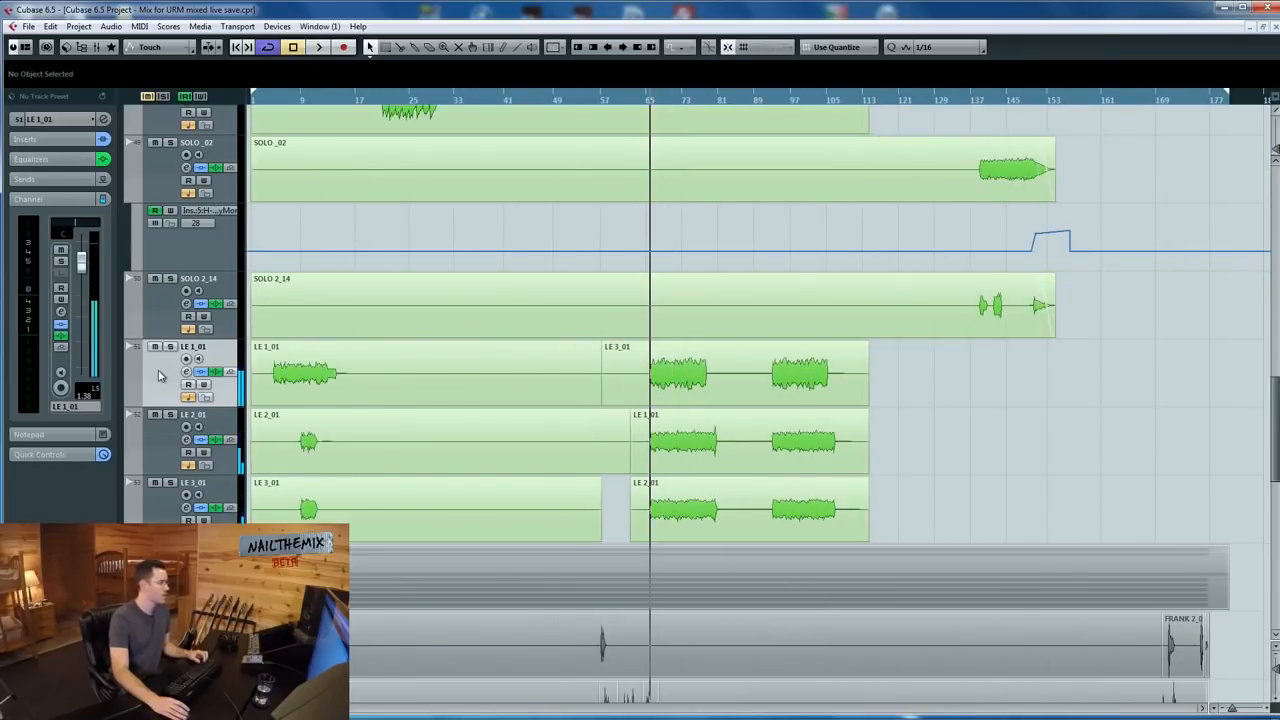
# Duplicate the LE 1_01 track, deleting the LE 1_01 part from the copy and the LE 3_01 part from the original.
pyautogui.rightClick(158, 375)
pyautogui.click(210, 413)
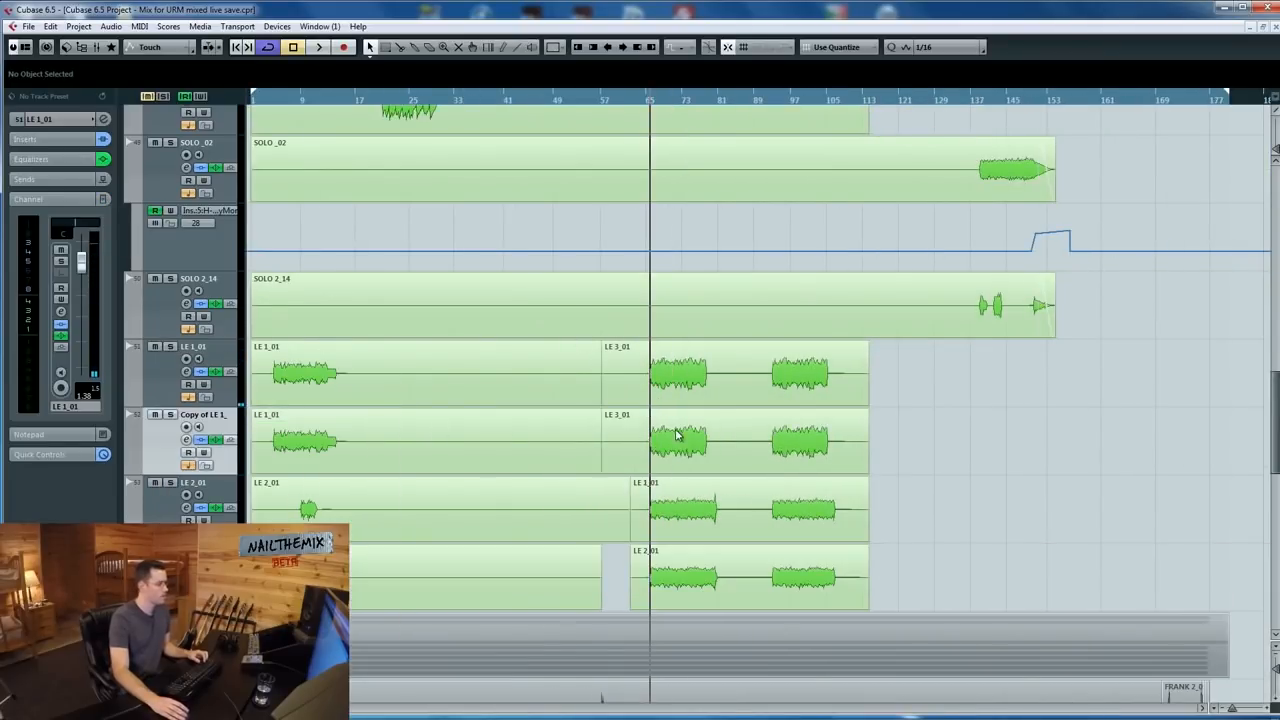
pyautogui.click(528, 443)
pyautogui.keyDown('shift'); pyautogui.click(675, 397); pyautogui.keyUp('shift')
pyautogui.press('Delete')
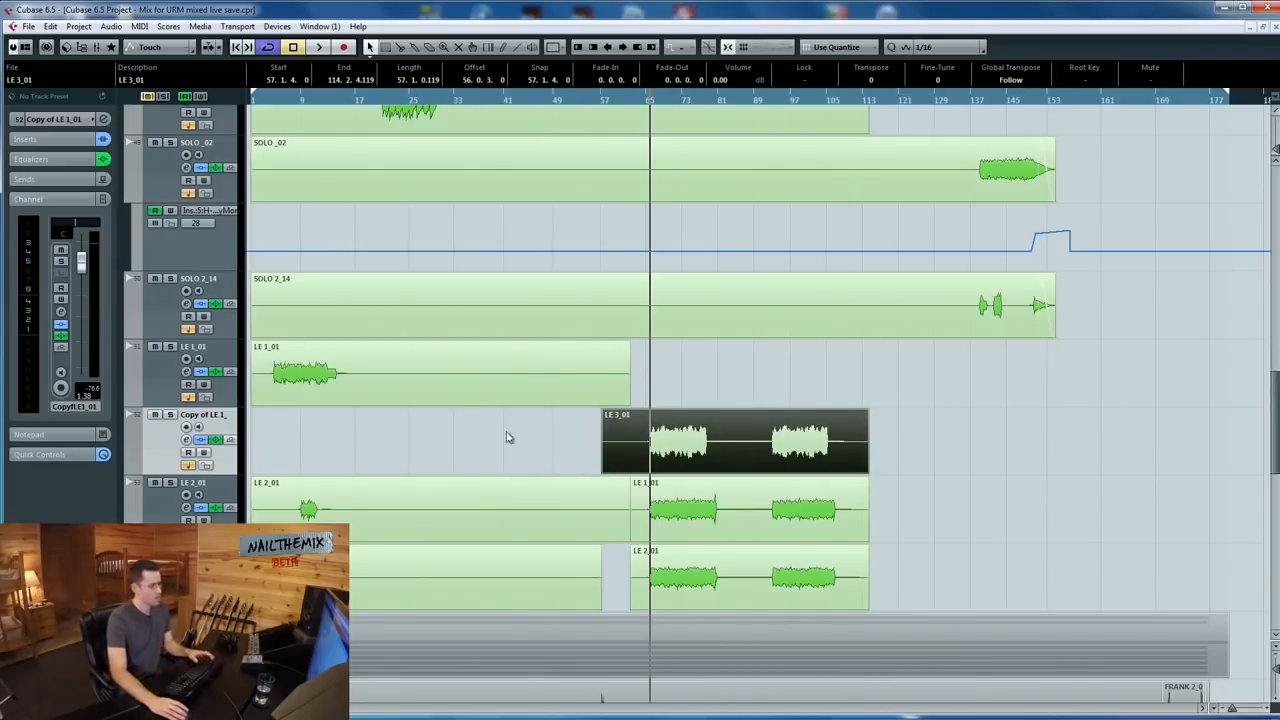
# Solo the copied LE 1_01 track and, during playback, lower its first EQ band to -19.2 dB at about 61 Hz.
pyautogui.press('F3')
pyautogui.press('F3')
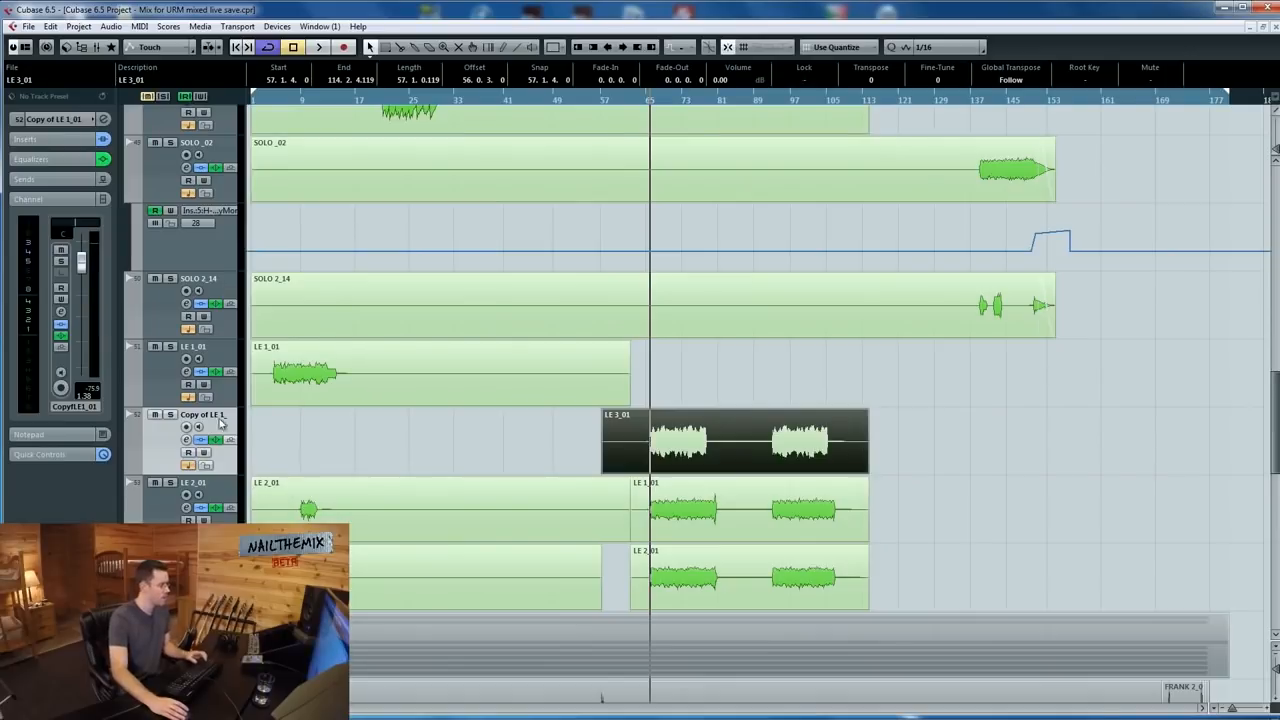
pyautogui.moveTo(389, 452); pyautogui.dragTo(491, 470)
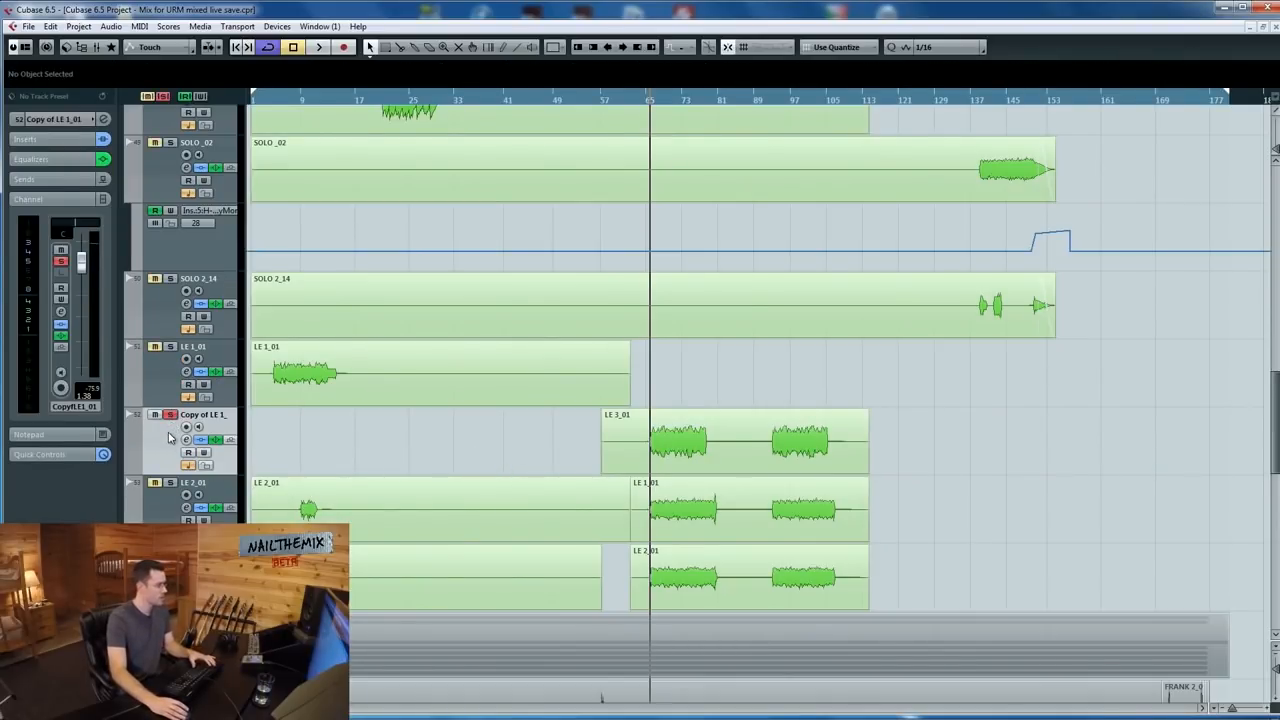
pyautogui.click(60, 325)
pyautogui.press('space')
pyautogui.moveTo(460, 466); pyautogui.dragTo(369, 518)
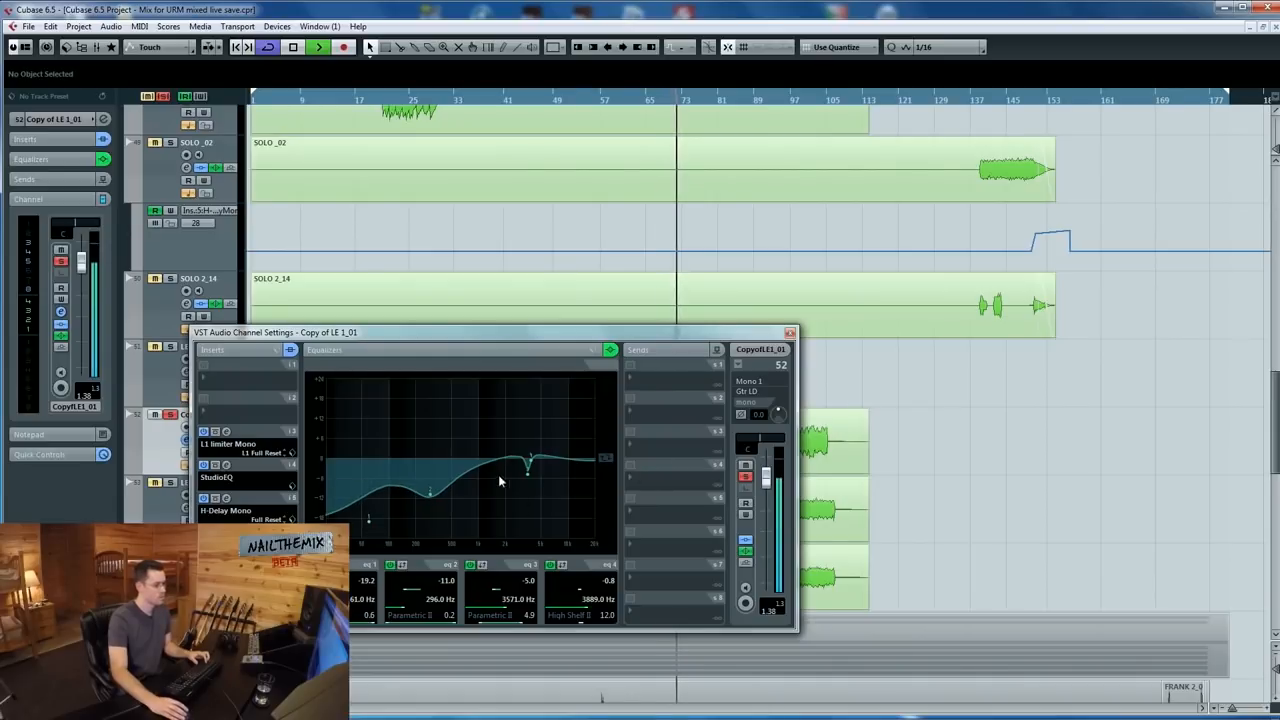
# On the copied LE 1_01 track, disable EQ 4, set EQ 3 to -4.0 dB at 2910 Hz with Q 0.0, and set the volume to 1.72 dB.
pyautogui.press('space')
pyautogui.doubleClick(533, 459)
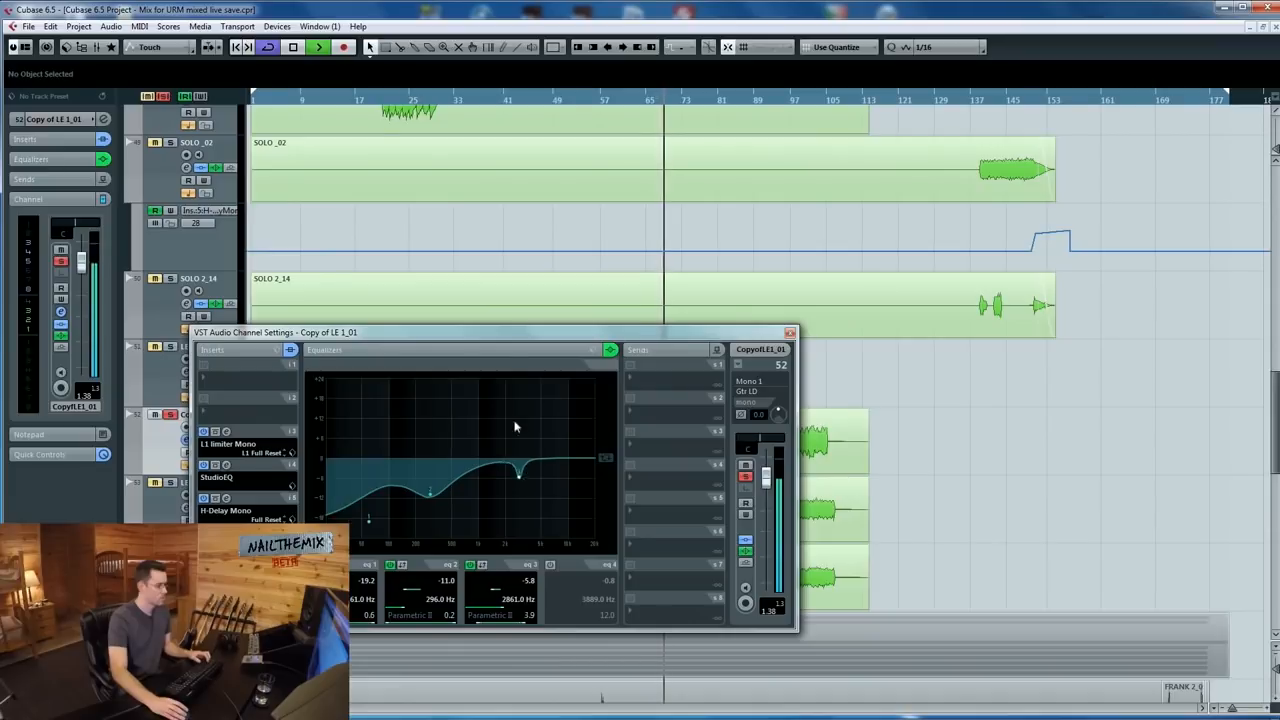
pyautogui.moveTo(521, 476)
pyautogui.mouseDown()
pyautogui.moveTo(523, 443)
pyautogui.moveTo(520, 472)
pyautogui.mouseUp()
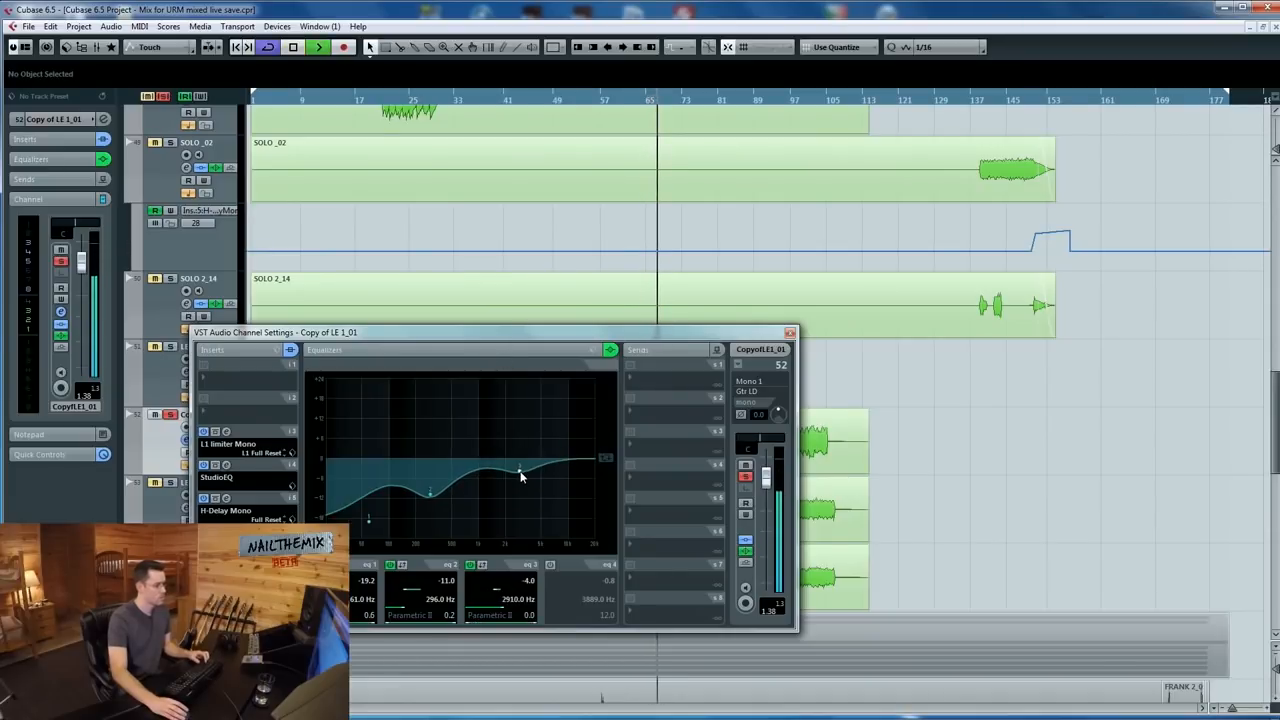
pyautogui.click(790, 332)
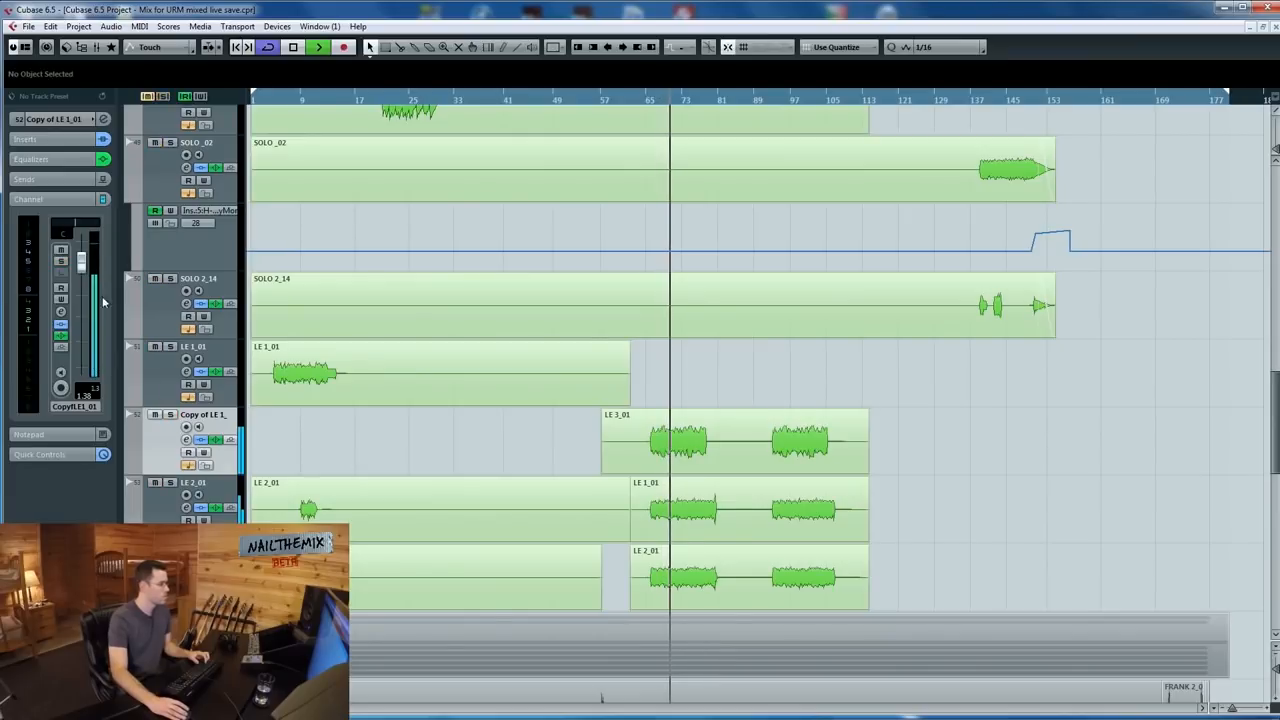
pyautogui.click(174, 399)
pyautogui.click(168, 446)
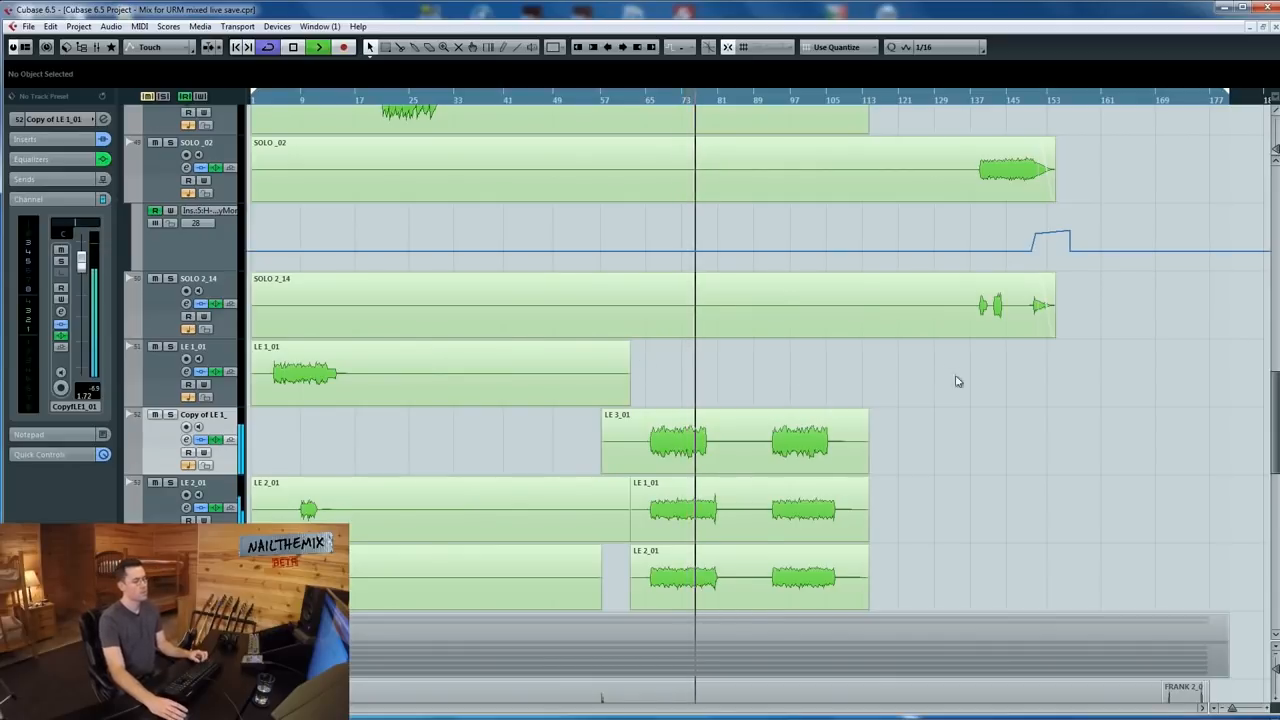
# Review the guitar, bass and vocal tracks during playback, ending with the Vox Total group selected.
pyautogui.scroll(-3, 966, 375)
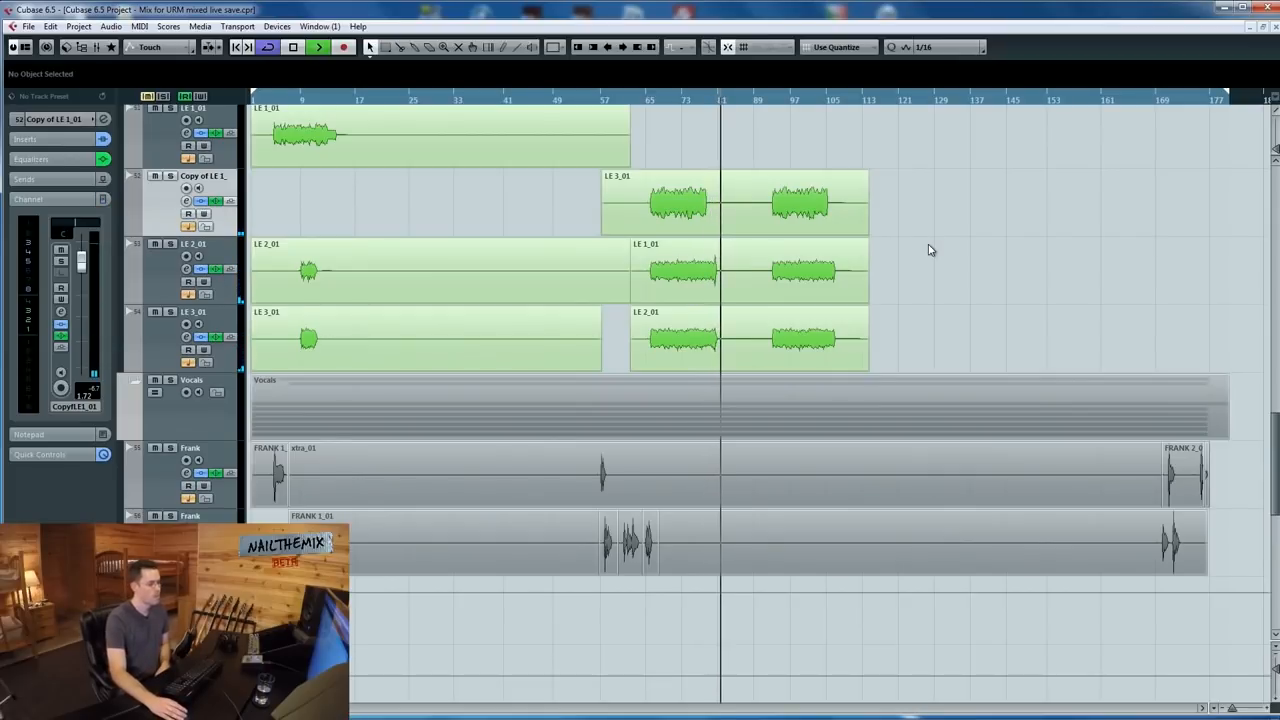
pyautogui.scroll(3, 990, 320)
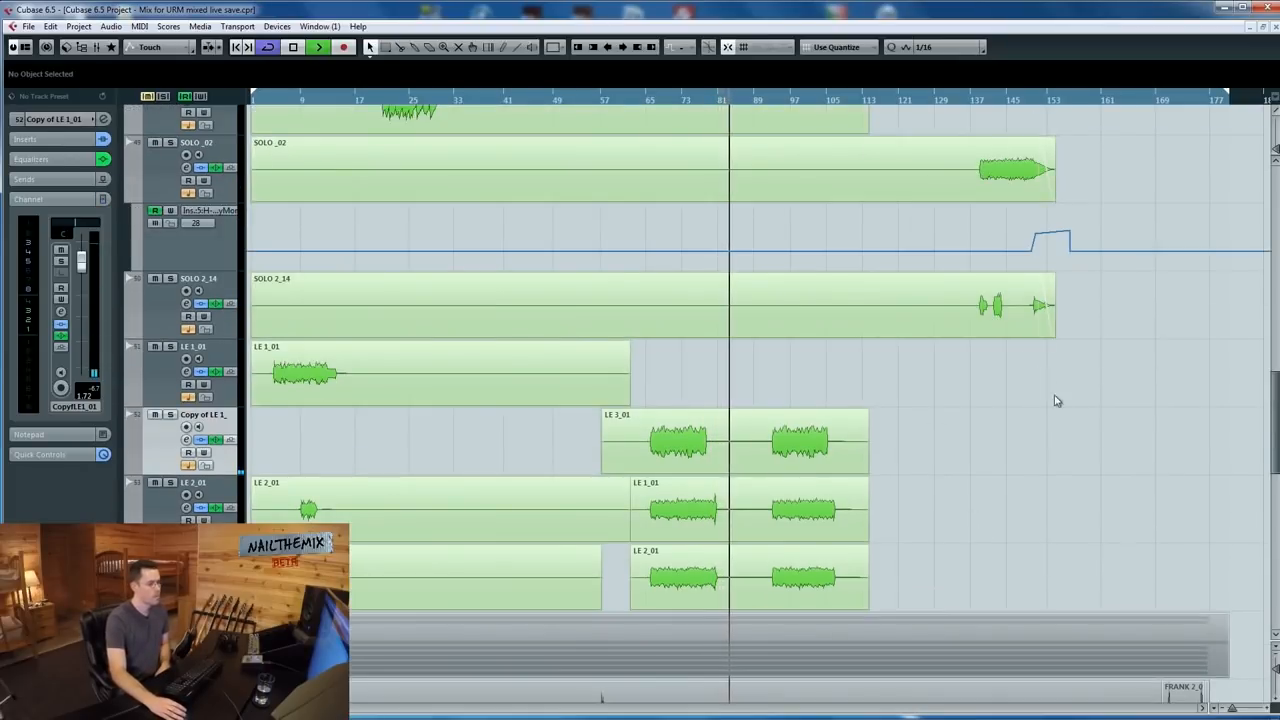
pyautogui.scroll(1, 1056, 420)
pyautogui.scroll(1, 1080, 510)
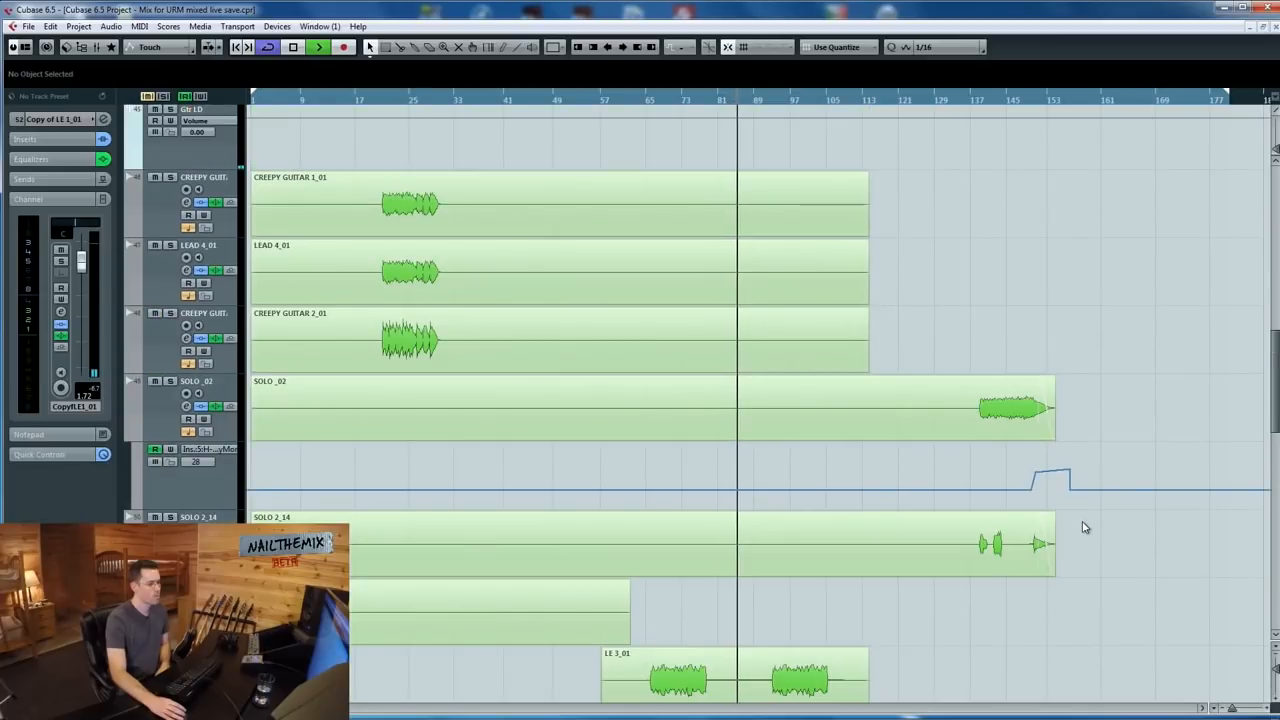
pyautogui.scroll(2, 1085, 527)
pyautogui.scroll(2, 1082, 522)
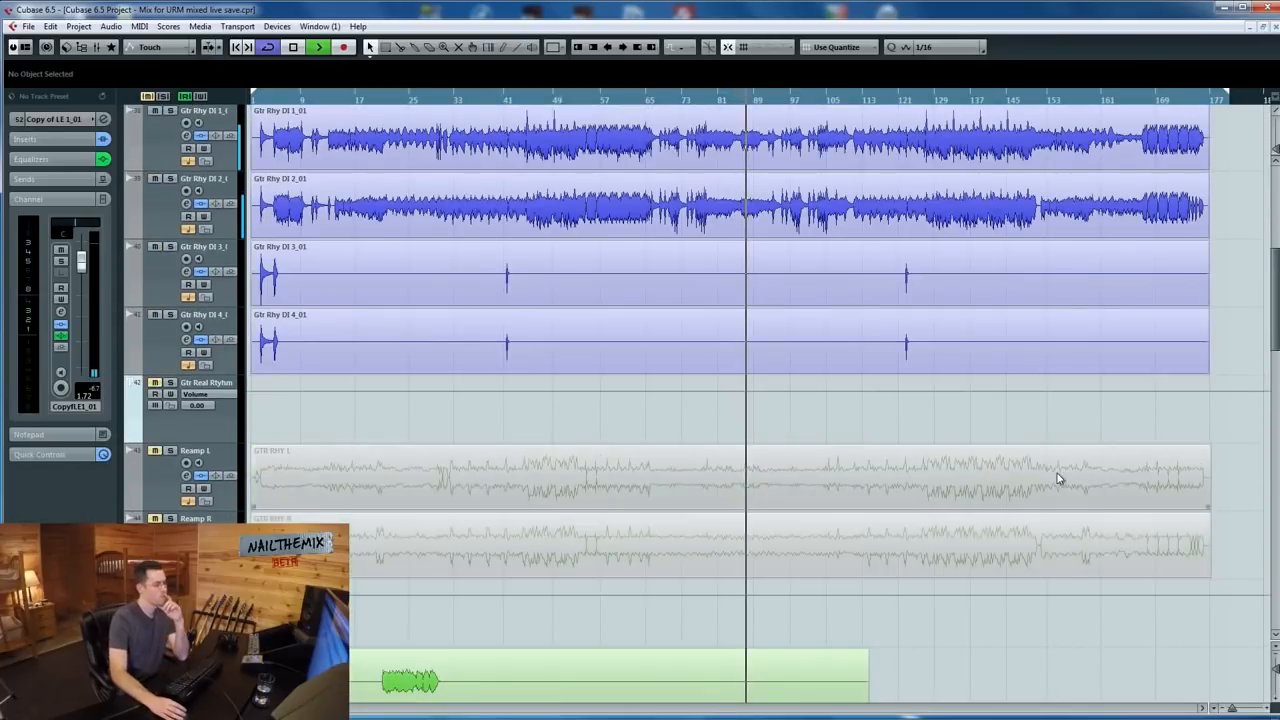
pyautogui.scroll(4, 1056, 474)
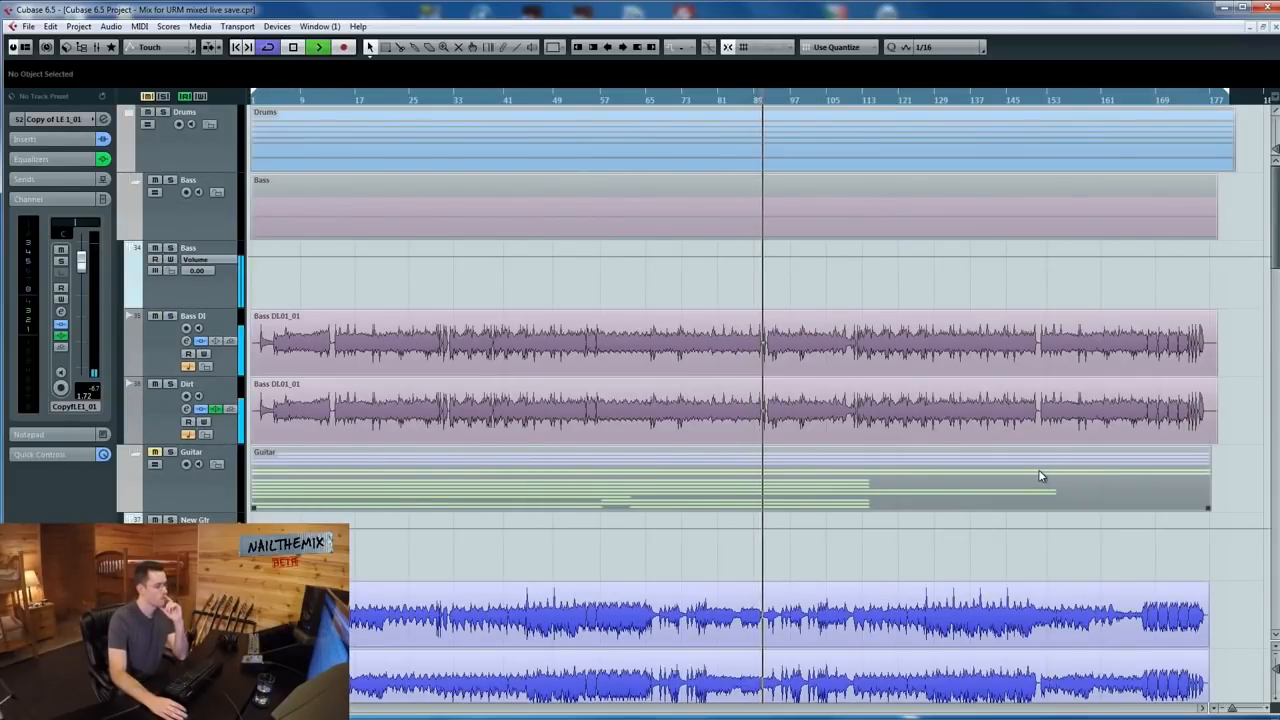
pyautogui.scroll(-10, 1042, 480)
pyautogui.scroll(-4, 1044, 486)
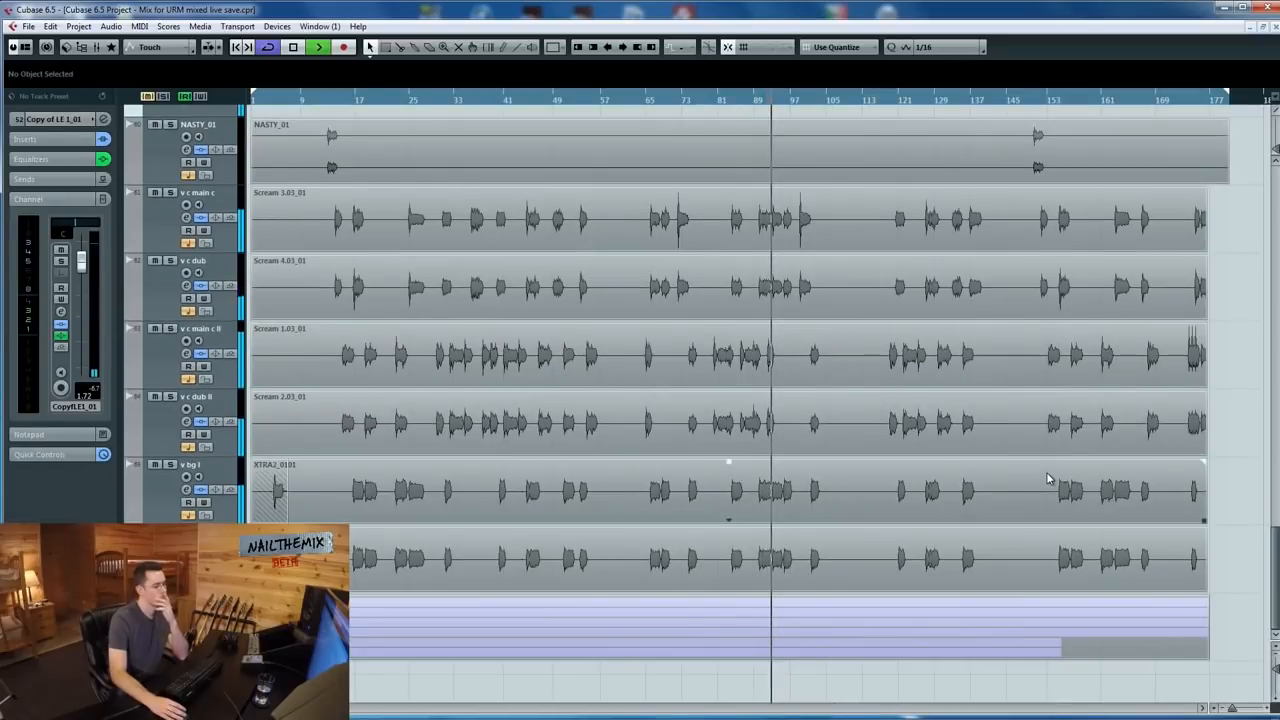
pyautogui.scroll(1, 583, 401)
pyautogui.scroll(3, 203, 198)
pyautogui.click(221, 211)
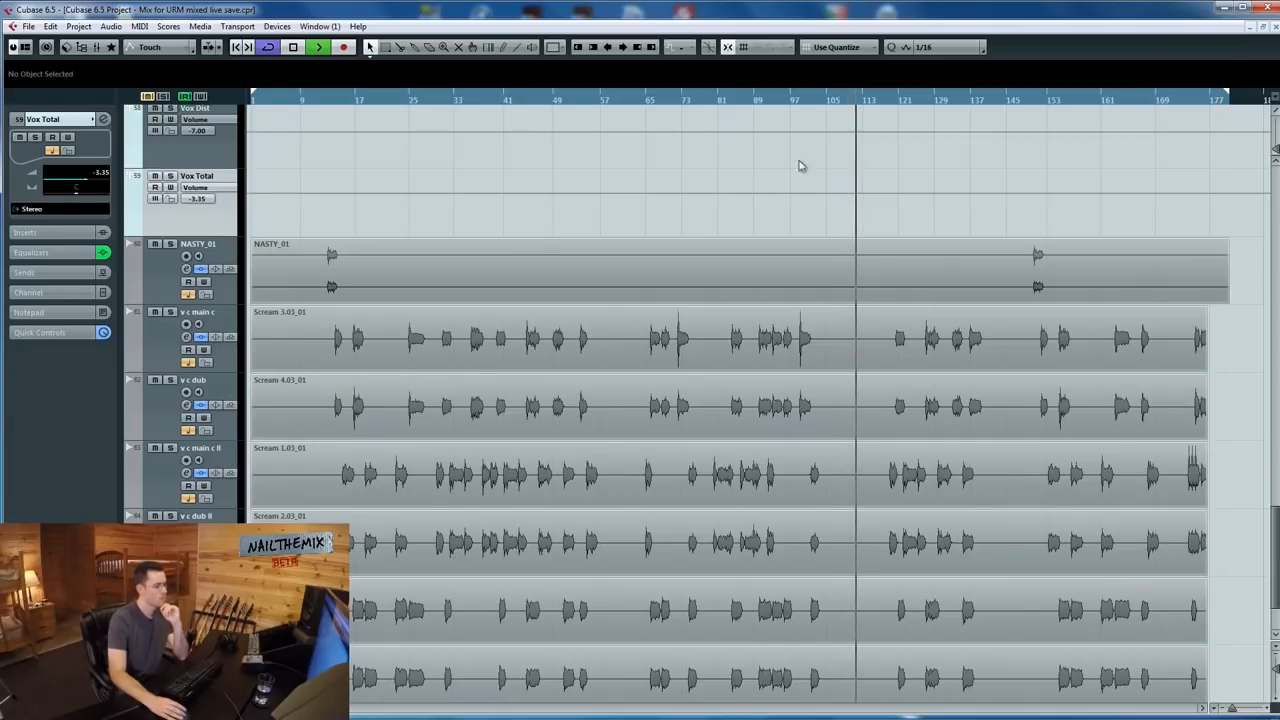
# Audition the bass break around bars 109 to 111 up close and stop playback.
pyautogui.scroll(15, 880, 250)
pyautogui.scroll(7, 840, 337)
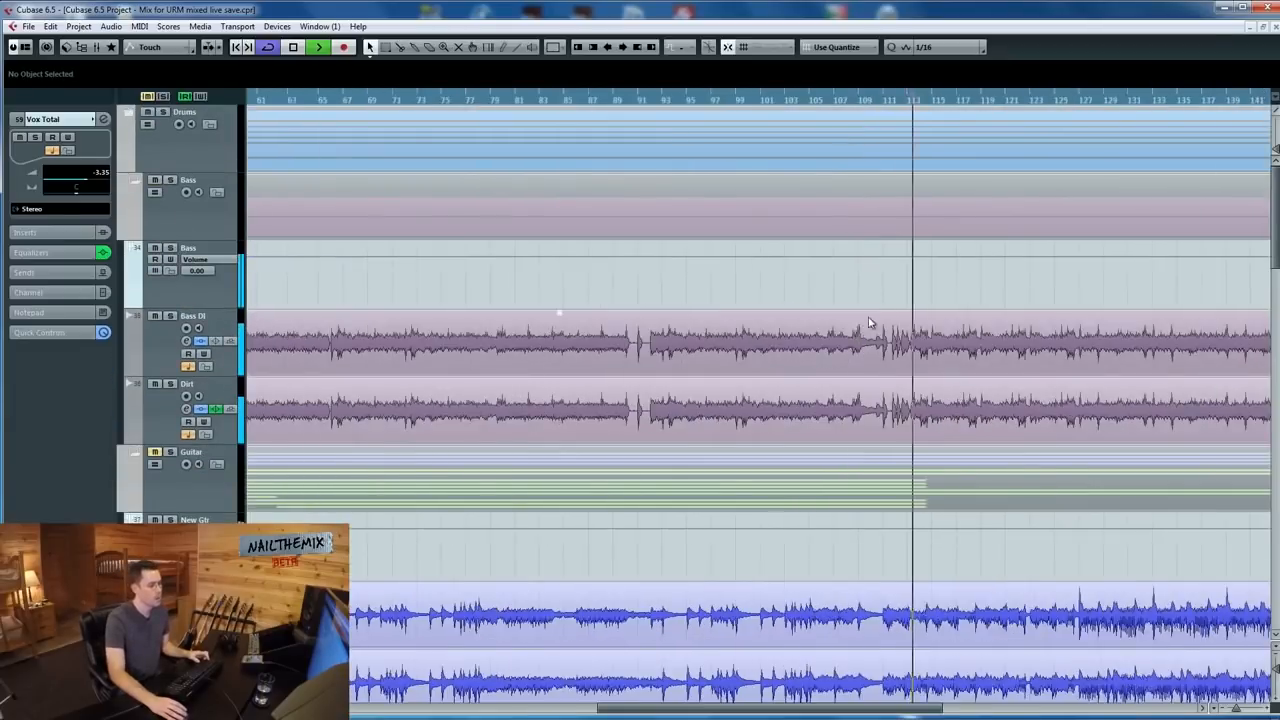
pyautogui.hscroll(2, 900, 316)
pyautogui.press('space')
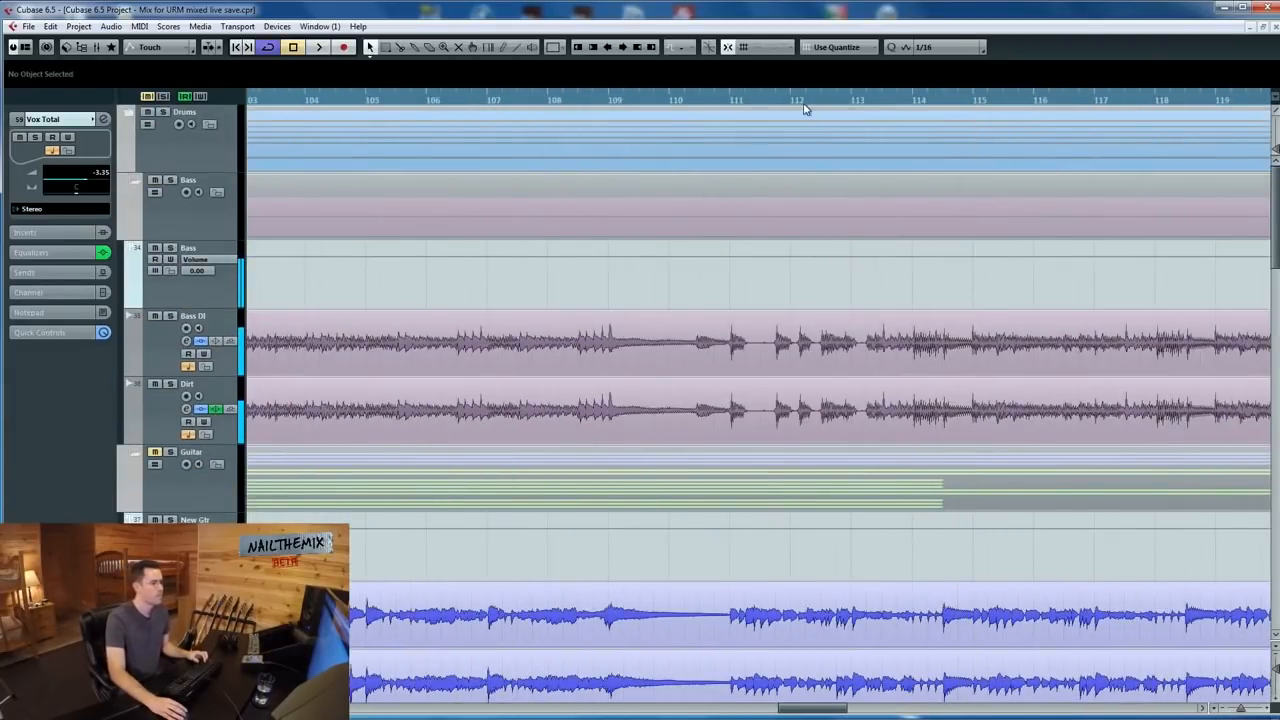
pyautogui.press('space')
pyautogui.scroll(3, 700, 300)
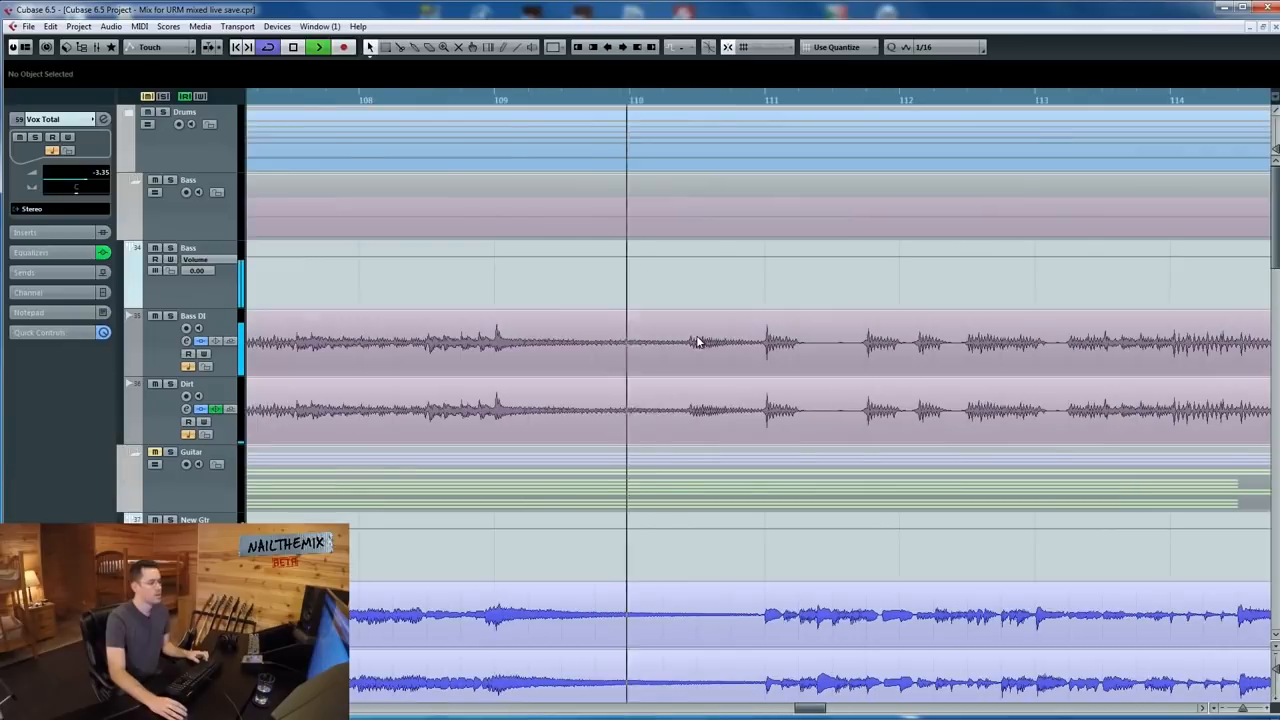
pyautogui.press('space')
# Set the grid to Beat and add a Bass group volume automation boost to 3.53 dB from mid-bar 110 to bar 111.
pyautogui.click(834, 49)
pyautogui.click(845, 79)
pyautogui.rightClick(562, 316)
pyautogui.click(710, 306)
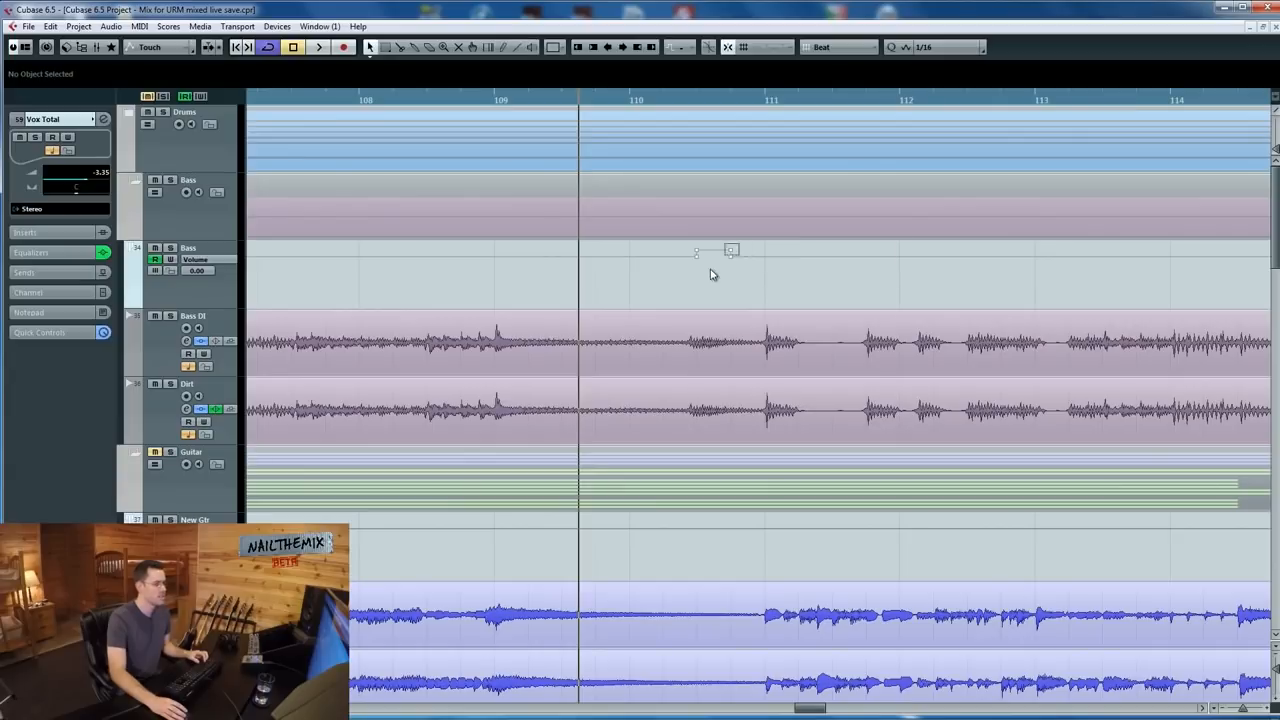
pyautogui.moveTo(731, 261); pyautogui.dragTo(765, 260)
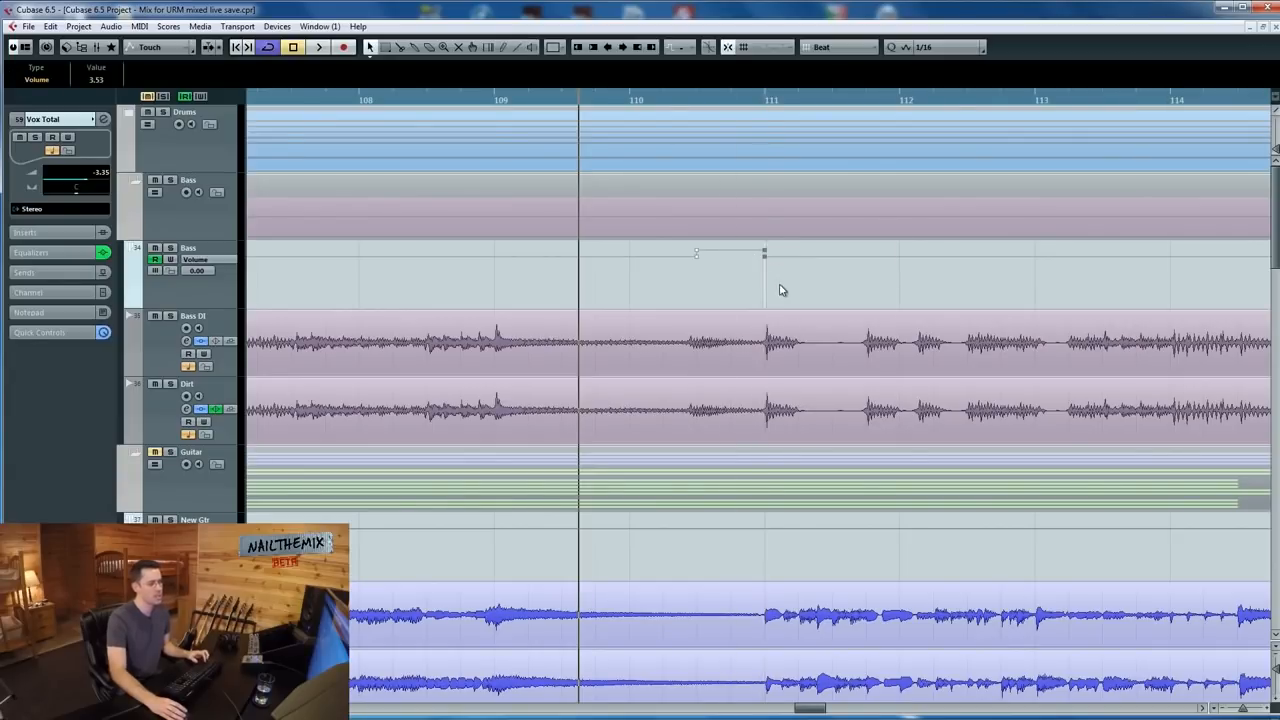
# Play back the automated Bass volume boost and the section following it.
pyautogui.press('space')
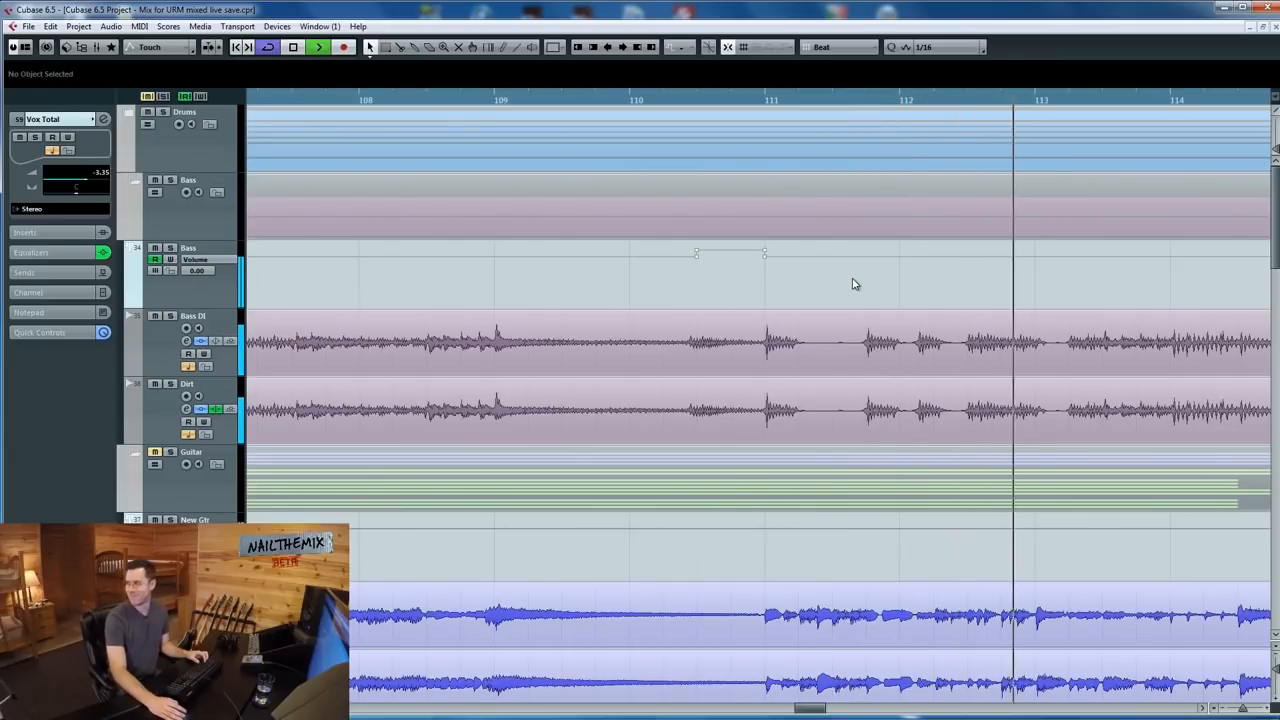
pyautogui.press('g')
pyautogui.press('g')
pyautogui.press('g')
pyautogui.press('g')
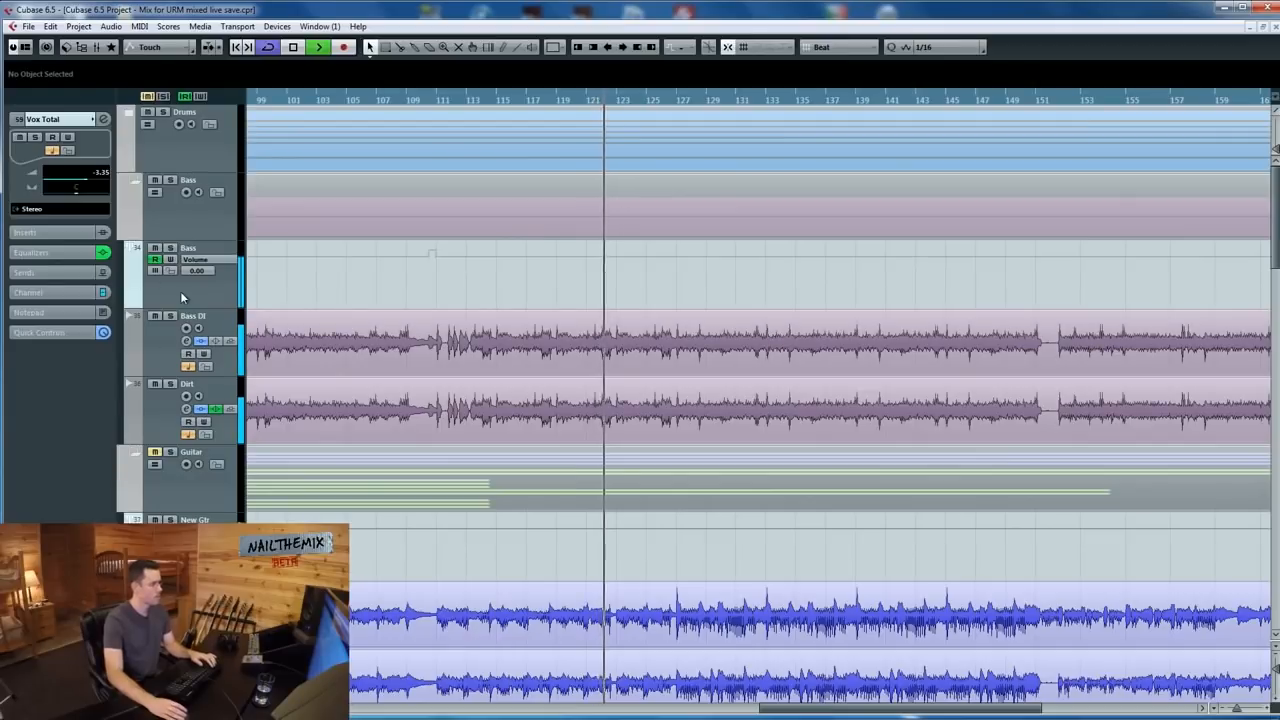
# Enable EQ 2 on the Bass group channel with a -1.8 dB cut at 416 Hz and Q 0.2, and return to the project view.
pyautogui.press('F3')
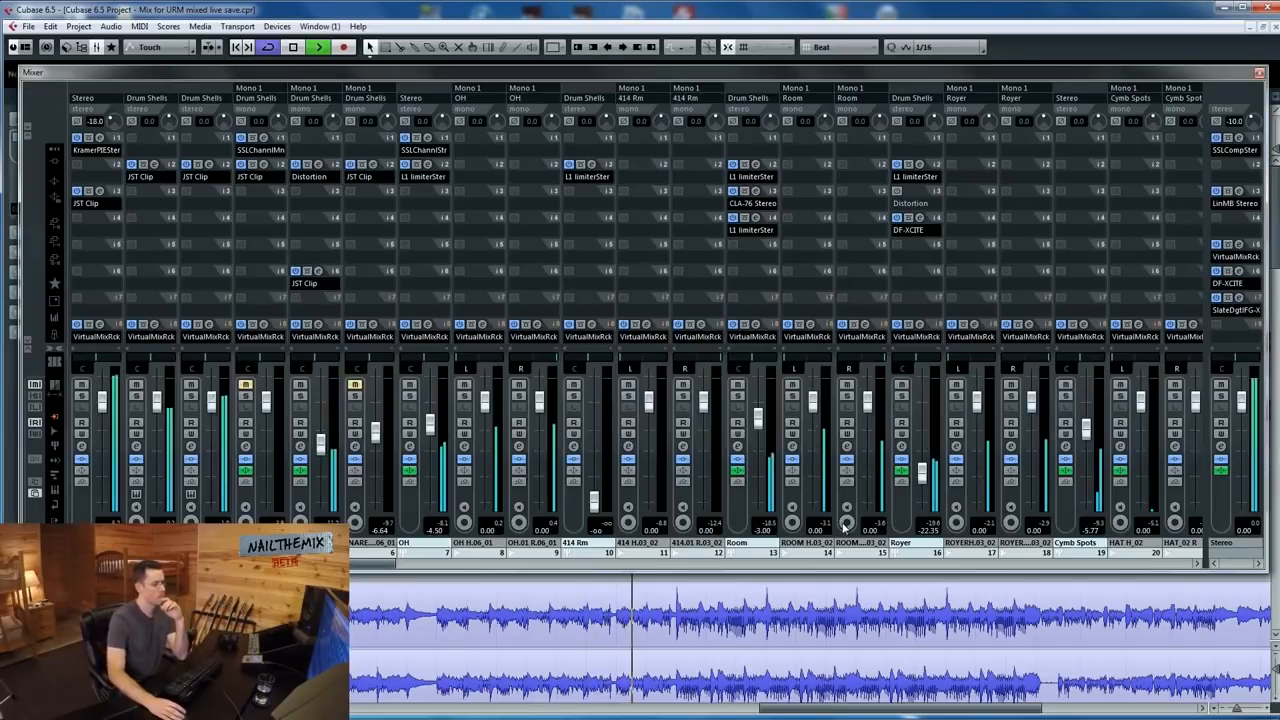
pyautogui.moveTo(309, 564); pyautogui.dragTo(695, 574)
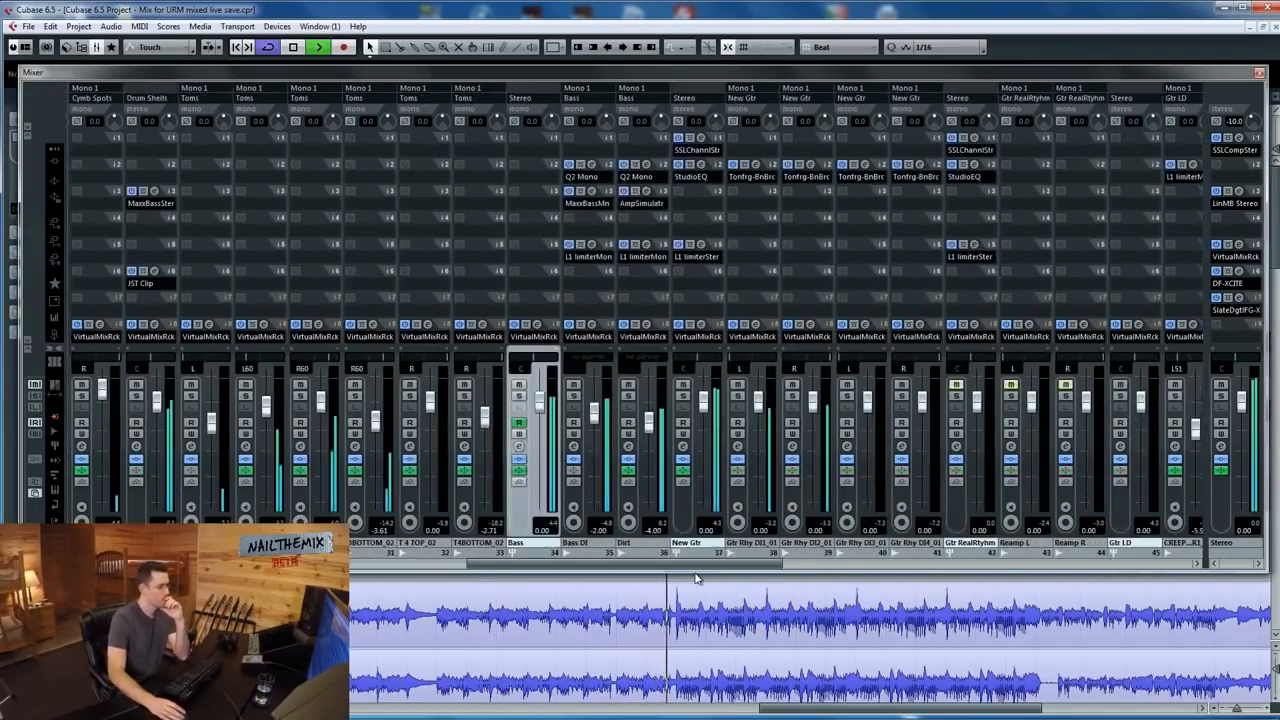
pyautogui.click(522, 450)
pyautogui.click(390, 565)
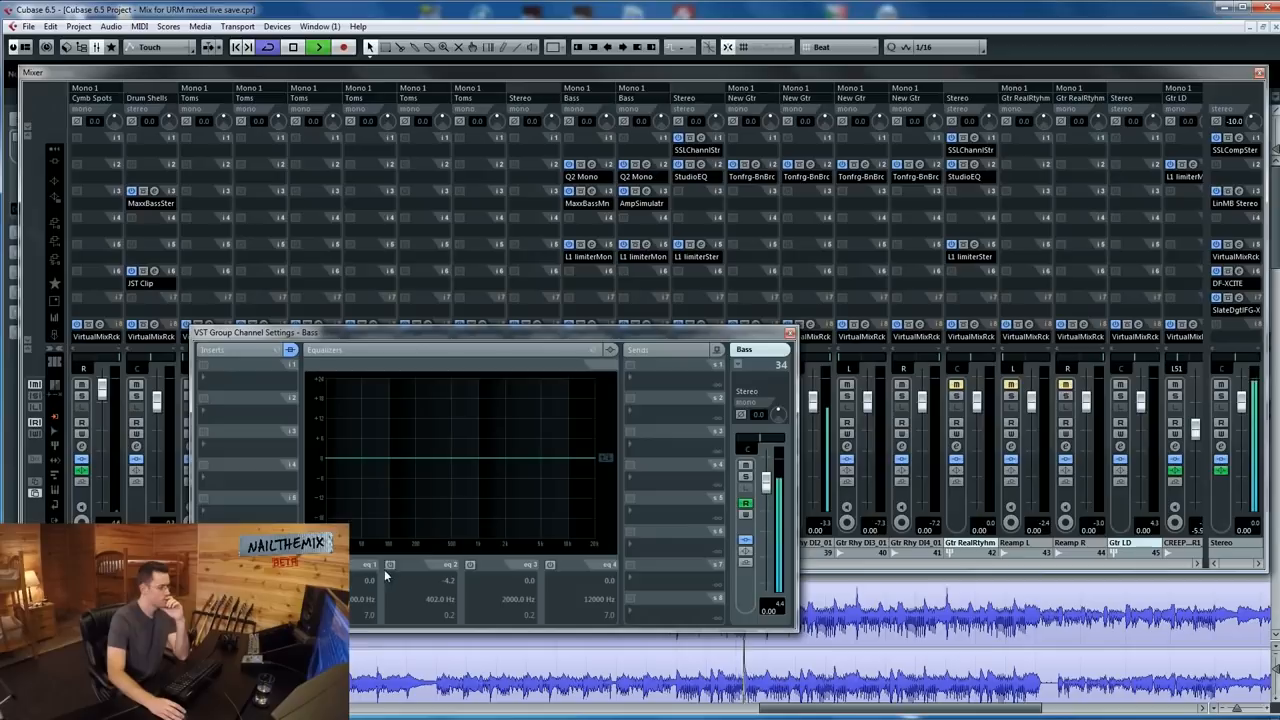
pyautogui.click(390, 565)
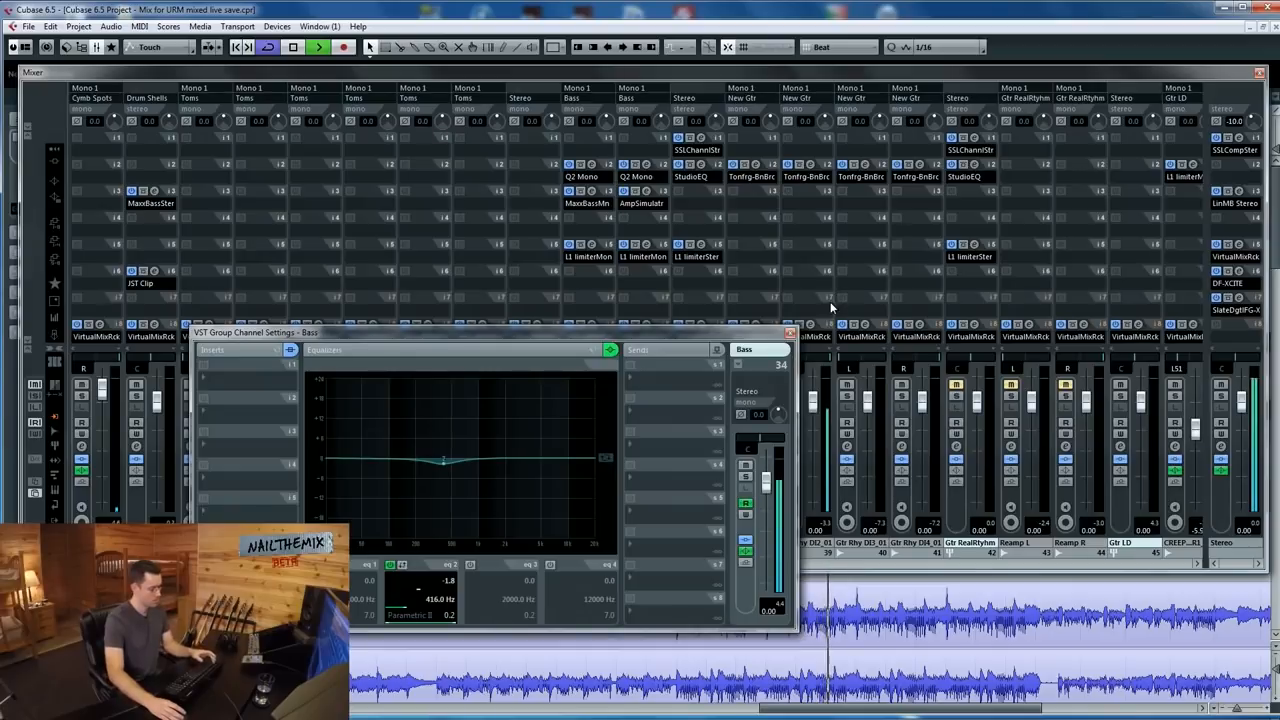
pyautogui.press('F3')
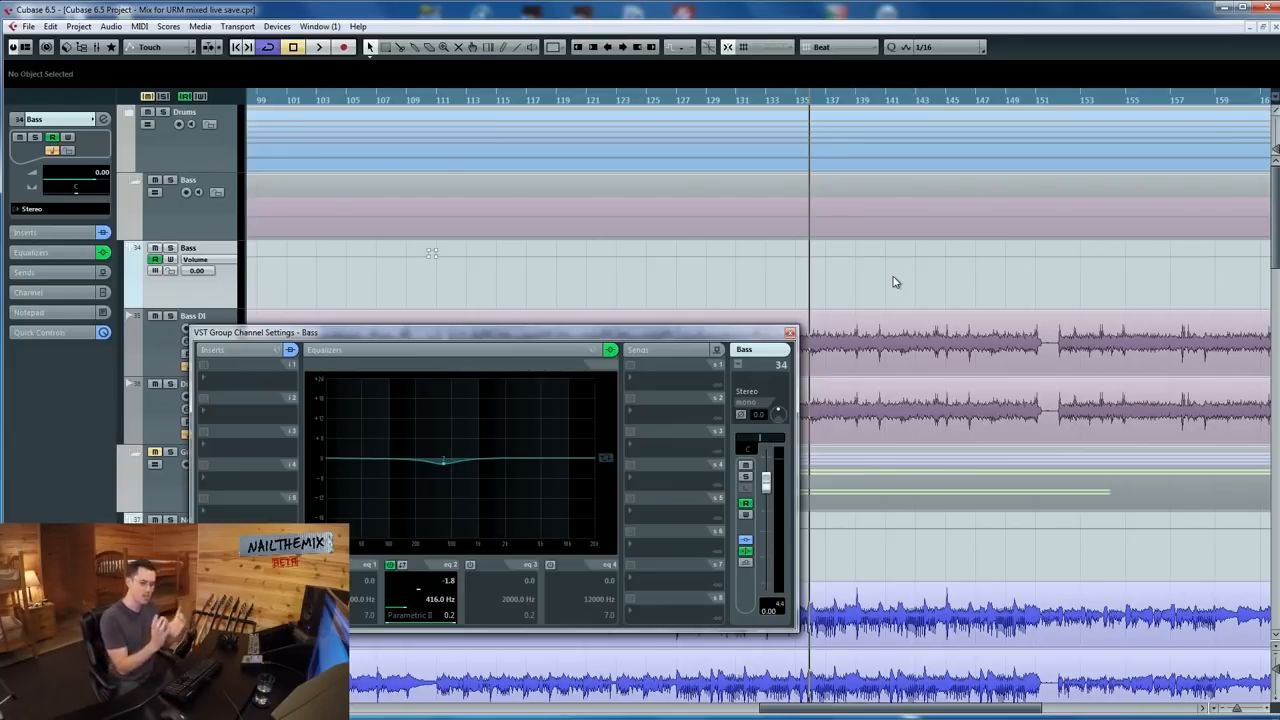
pyautogui.press('space')
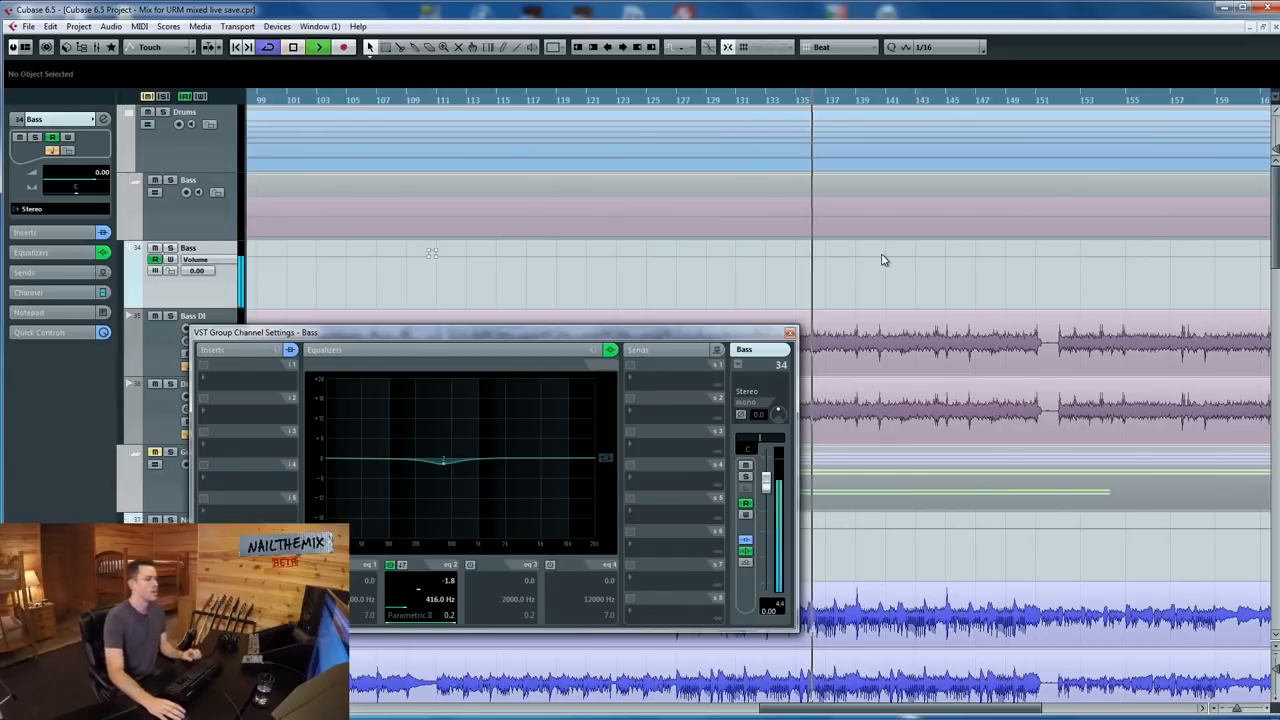
pyautogui.click(789, 332)
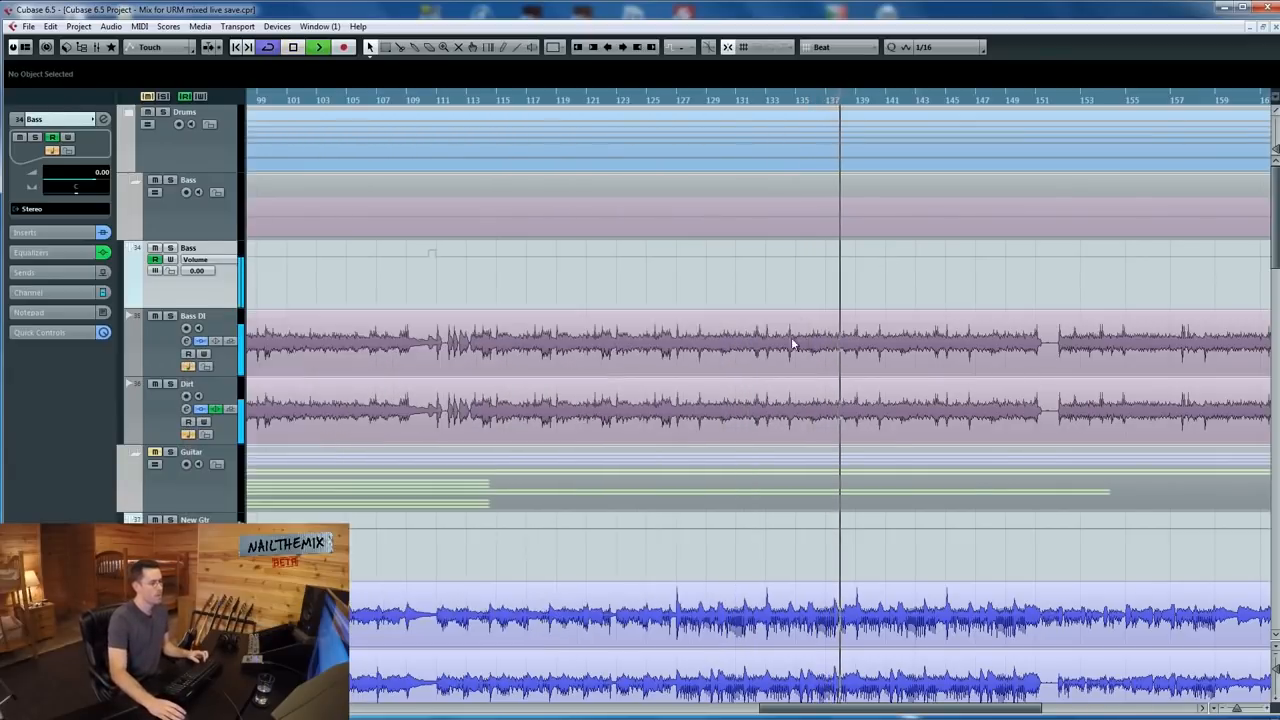
# Lower the SOLO _02 lead guitar track's volume to 1.02 dB during playback.
pyautogui.scroll(-10, 950, 380)
pyautogui.scroll(-3, 704, 302)
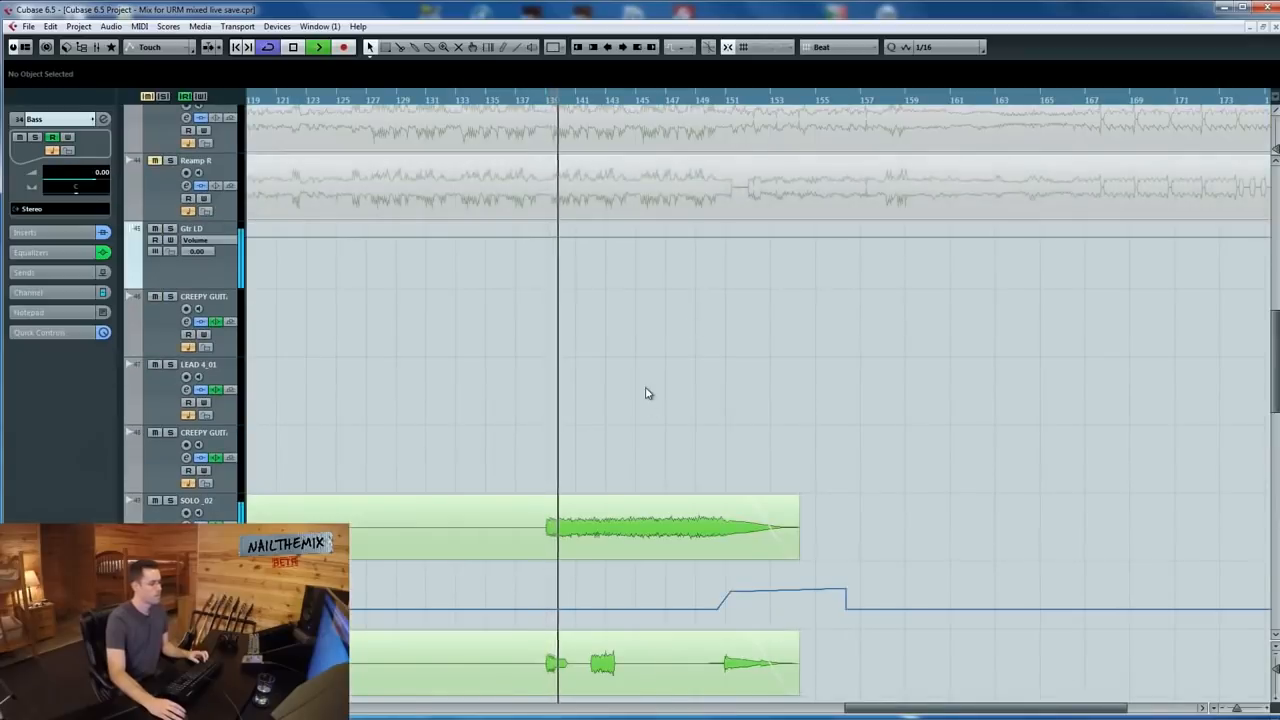
pyautogui.scroll(-3, 590, 328)
pyautogui.press('g')
pyautogui.press('g')
pyautogui.press('g')
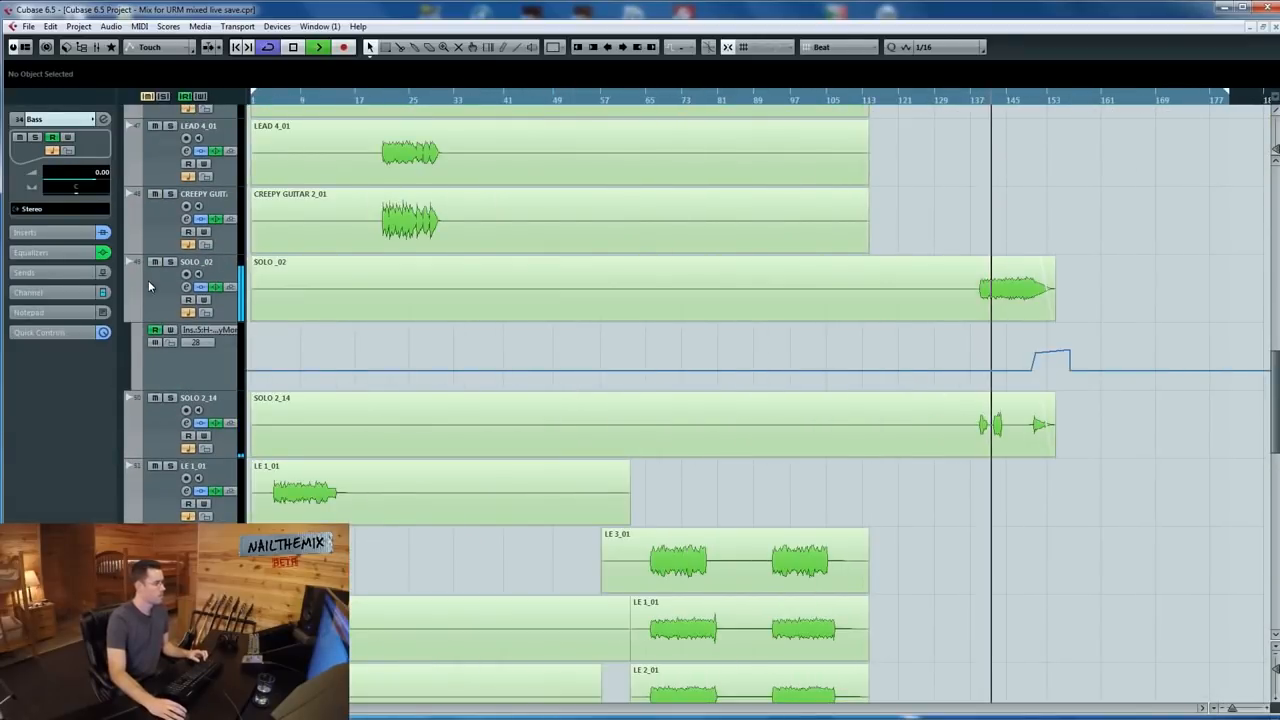
pyautogui.click(148, 280)
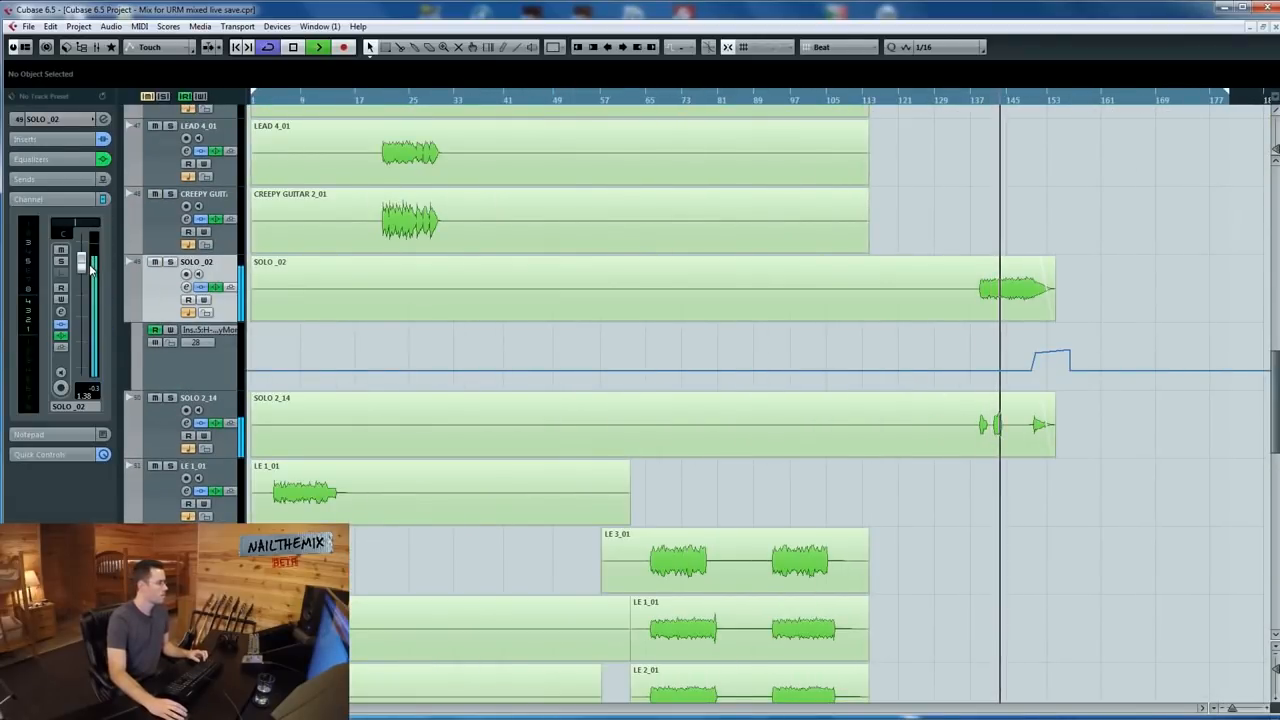
pyautogui.moveTo(80, 262); pyautogui.dragTo(80, 265)
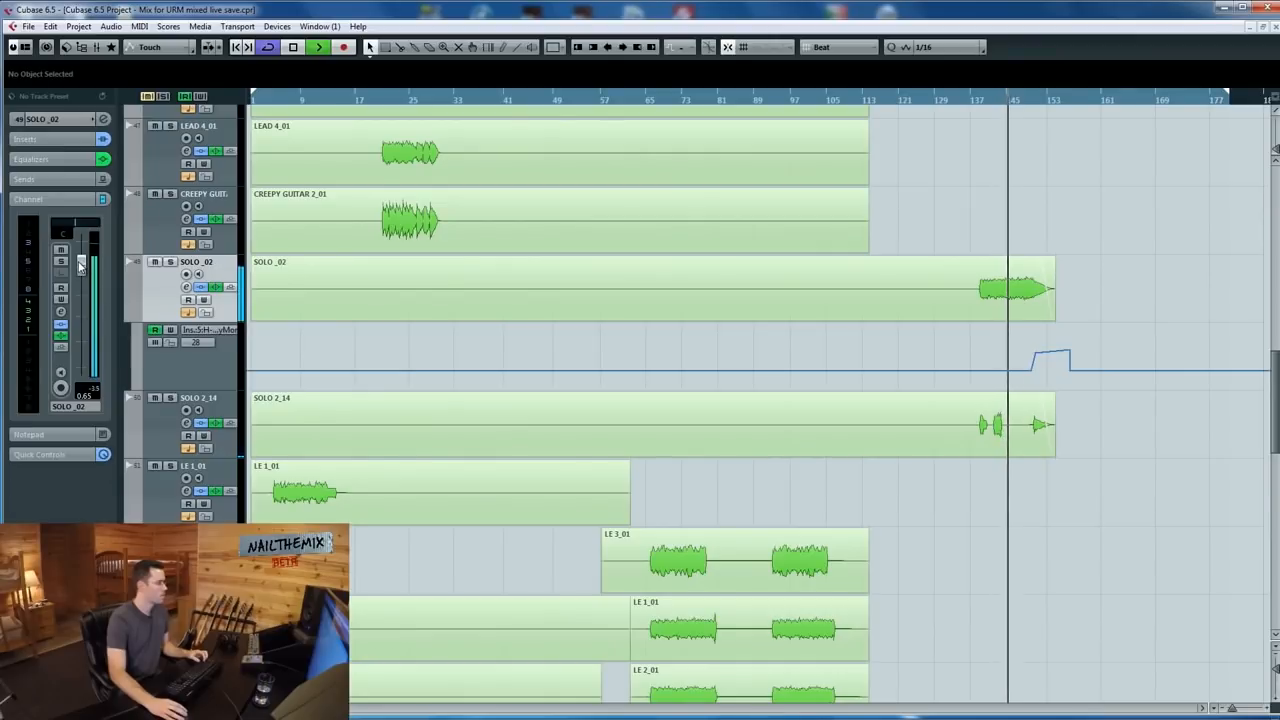
# Follow playback through the lead solo's fade-out around bars 149 to 154 and examine the vocal tracks over the following section.
pyautogui.scroll(2, 1160, 330)
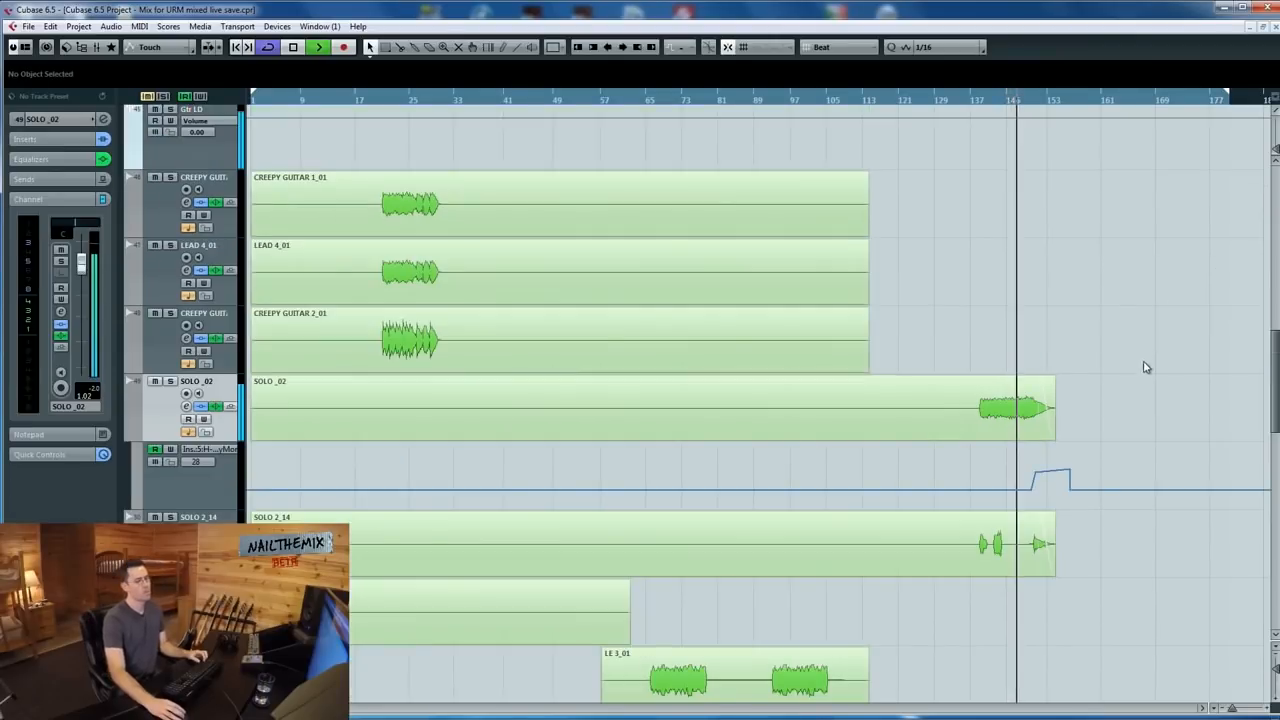
pyautogui.press('h')
pyautogui.scroll(2, 1036, 376)
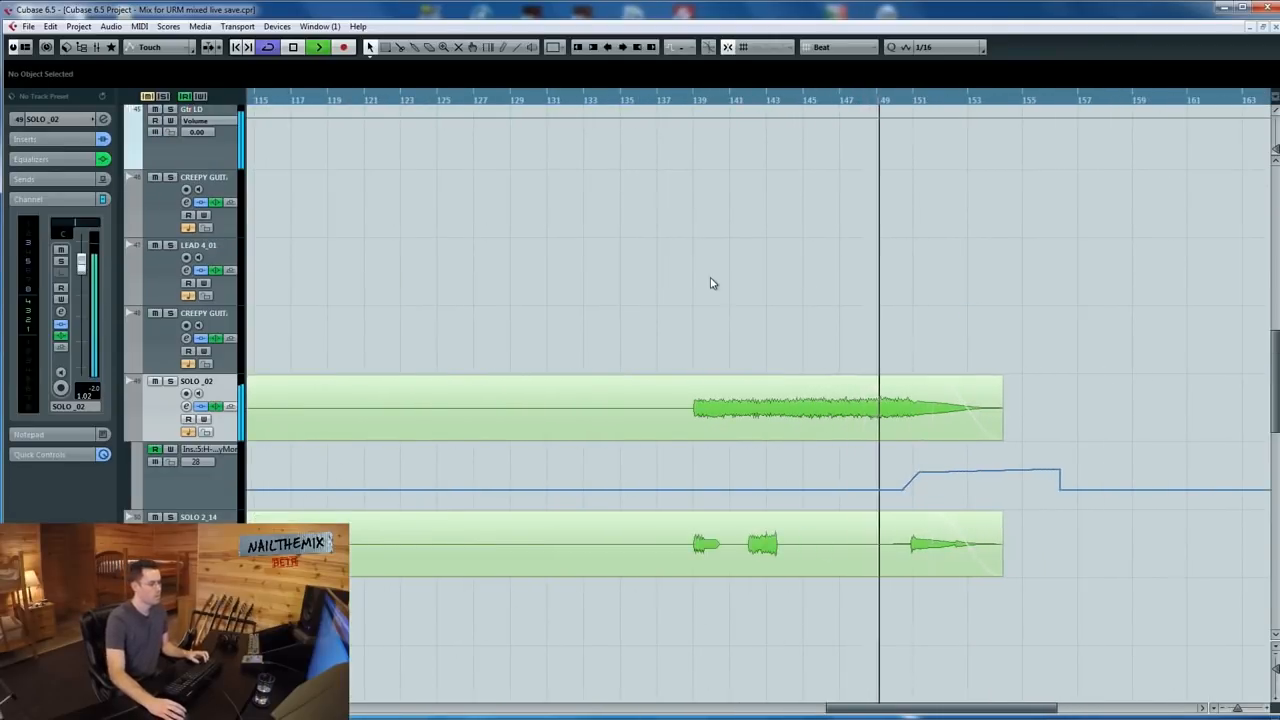
pyautogui.hscroll(1, 634, 255)
pyautogui.scroll(2, 591, 191)
pyautogui.hscroll(3, 686, 237)
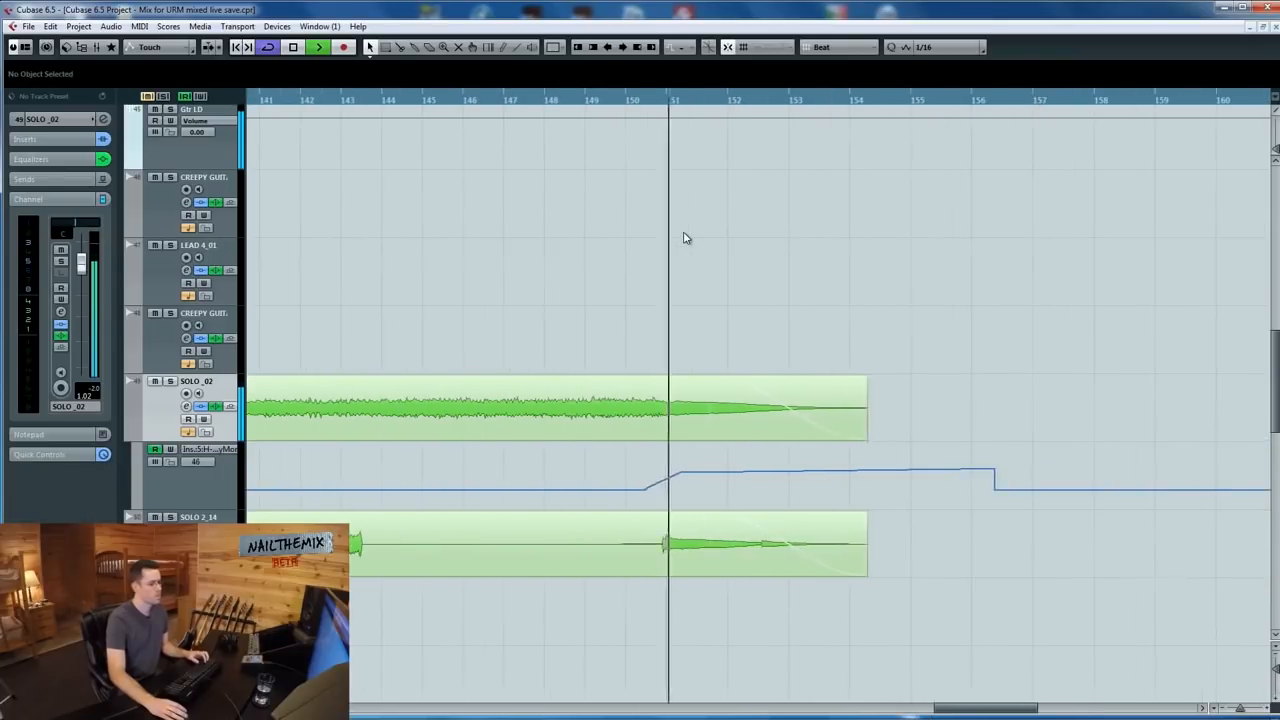
pyautogui.hscroll(2, 900, 334)
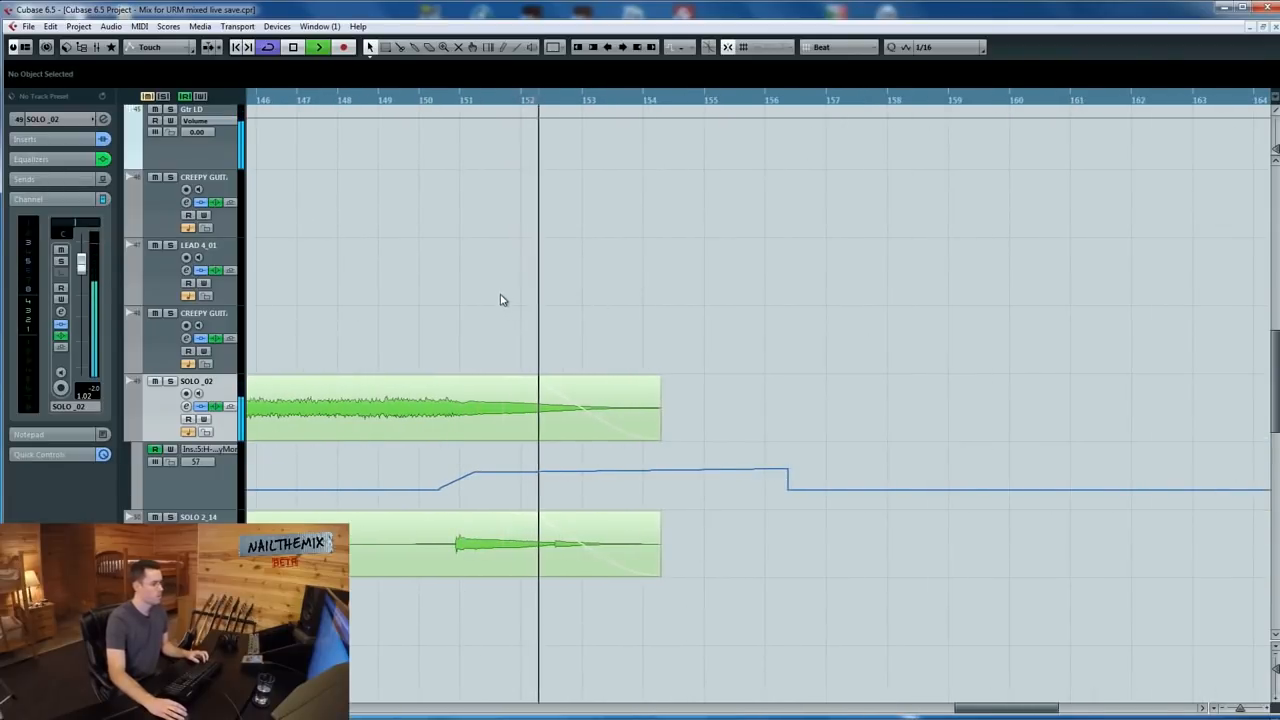
pyautogui.scroll(-3, 505, 302)
pyautogui.scroll(2, 508, 300)
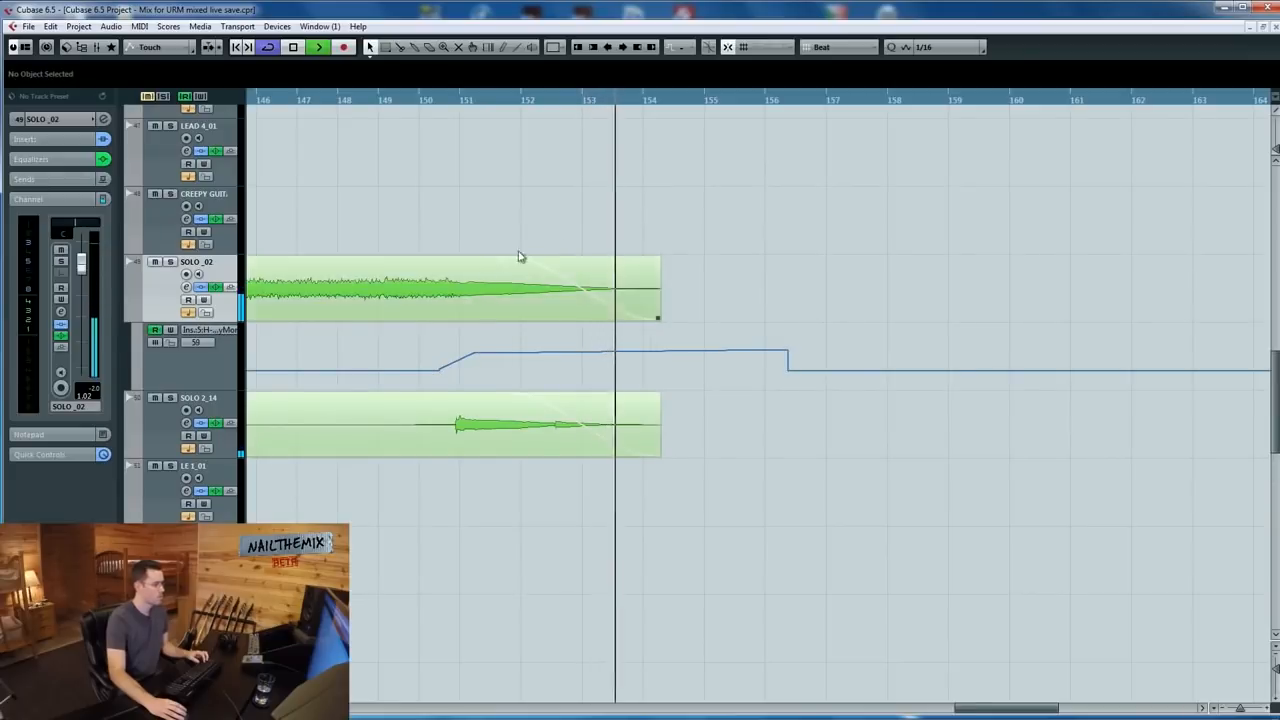
pyautogui.scroll(-5, 857, 394)
pyautogui.scroll(-6, 1026, 486)
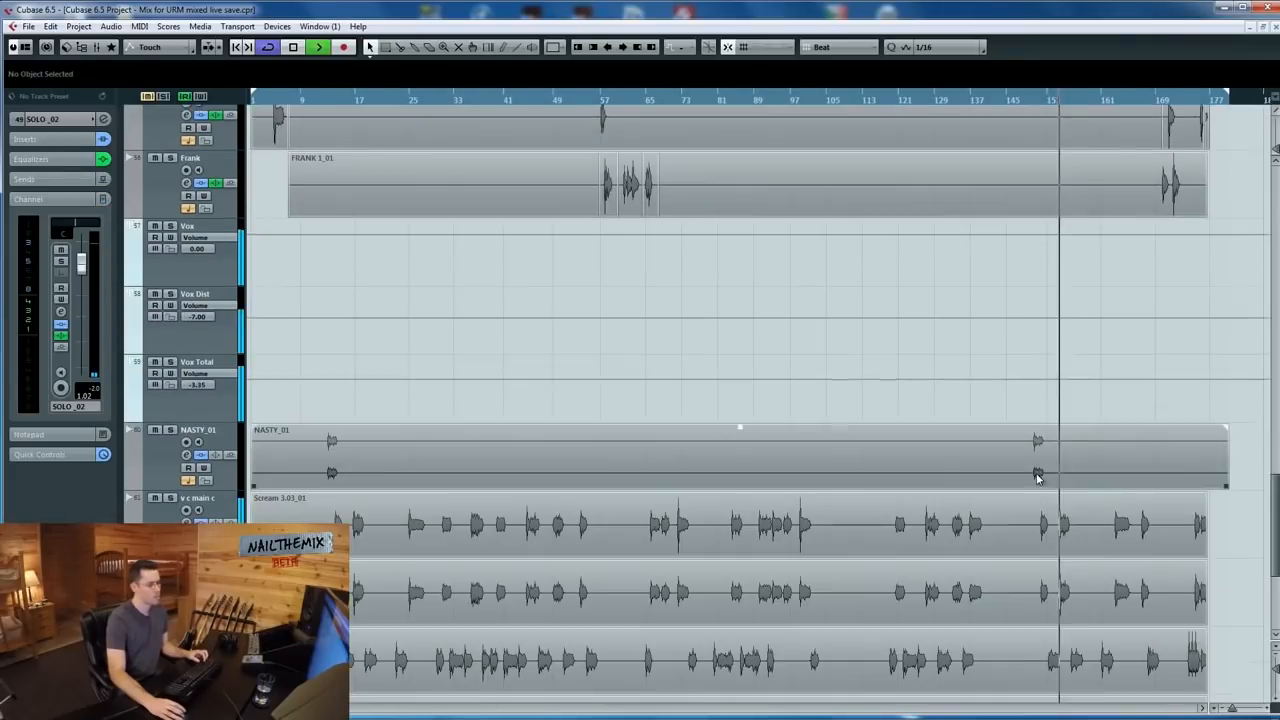
pyautogui.scroll(-5, 1131, 443)
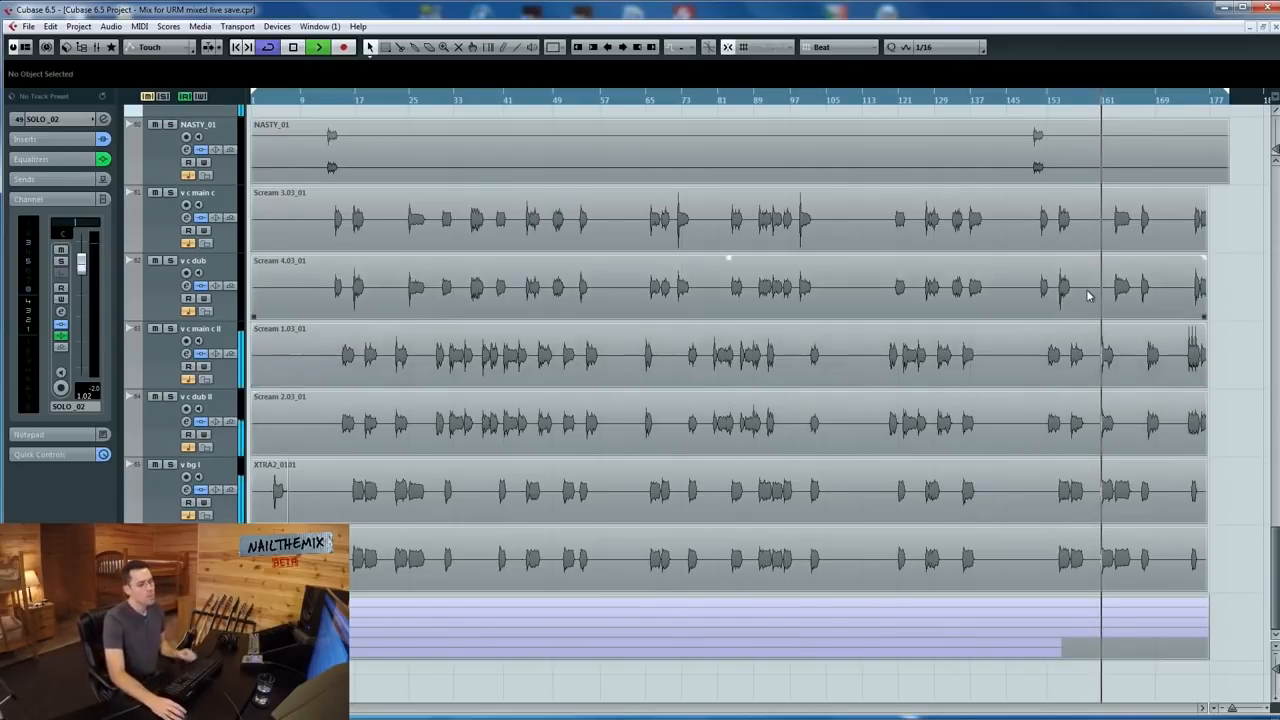
# Expand the Drums folder, examine the drum and rhythm guitar tracks through the song's ending, and stop playback.
pyautogui.scroll(-5, 1080, 300)
pyautogui.scroll(8, 1075, 304)
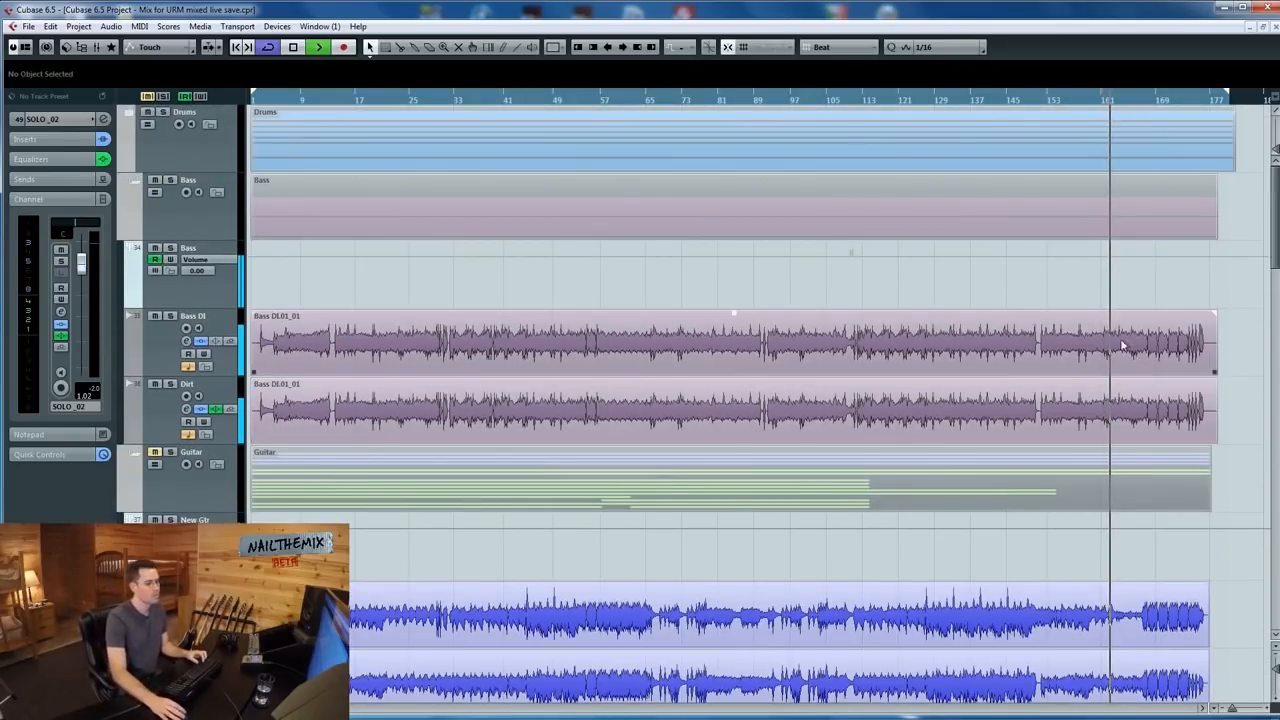
pyautogui.click(130, 113)
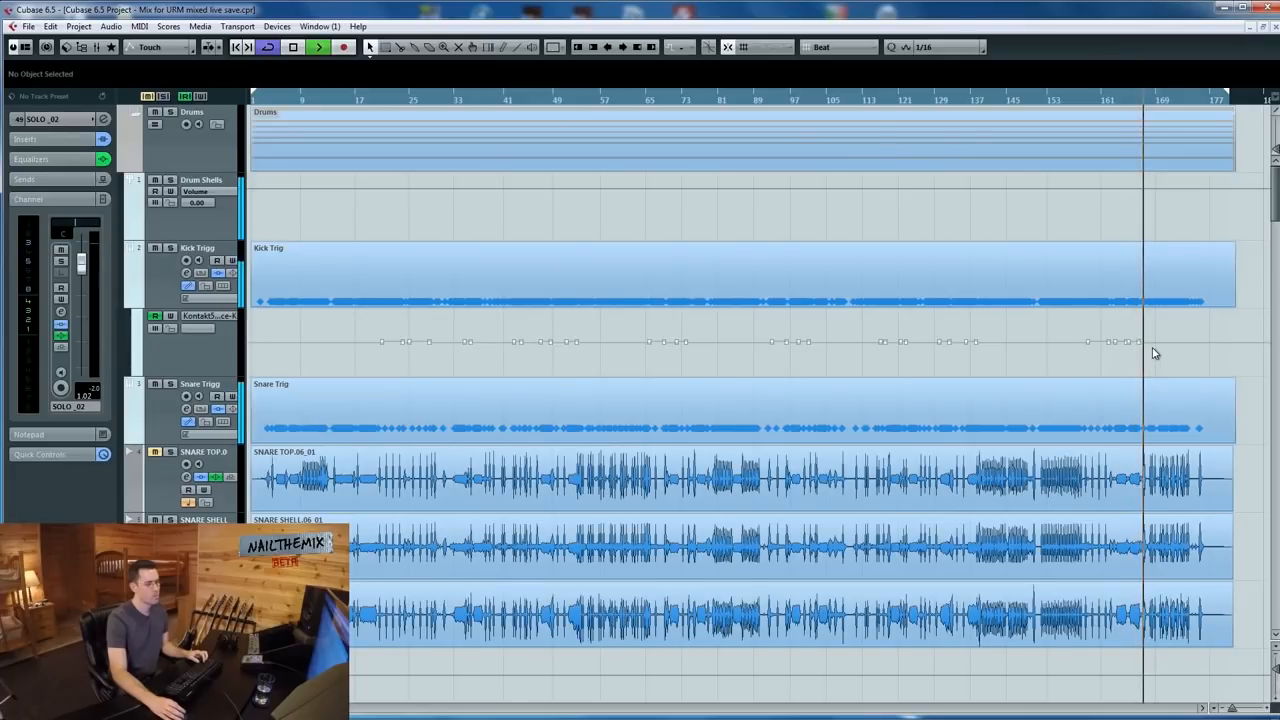
pyautogui.press('h')
pyautogui.press('h')
pyautogui.hscroll(2, 1155, 352)
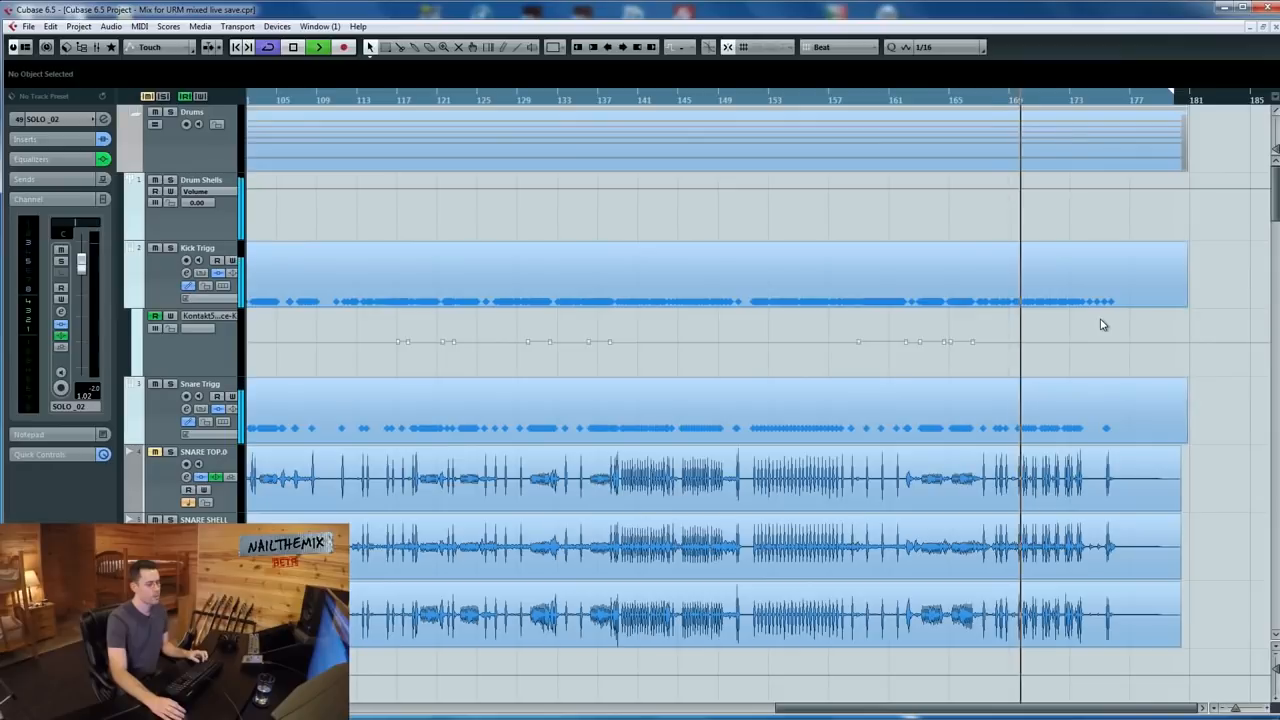
pyautogui.scroll(-8, 1102, 324)
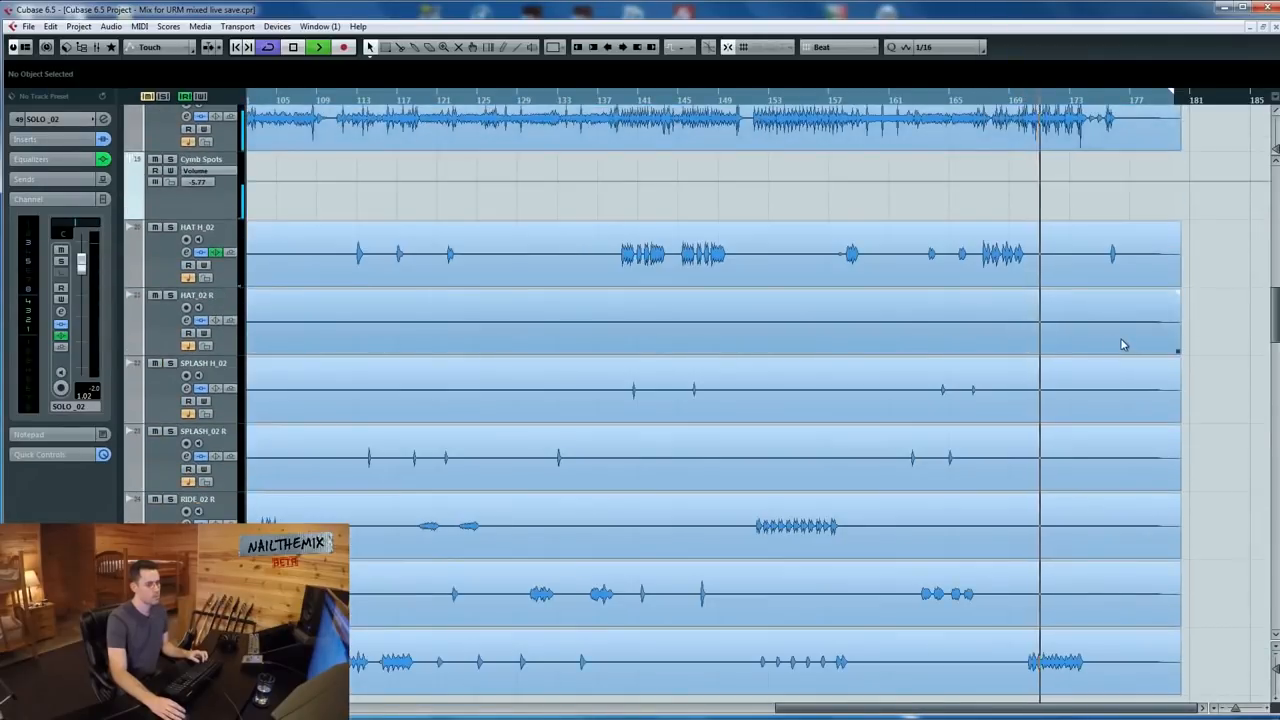
pyautogui.scroll(-6, 1123, 350)
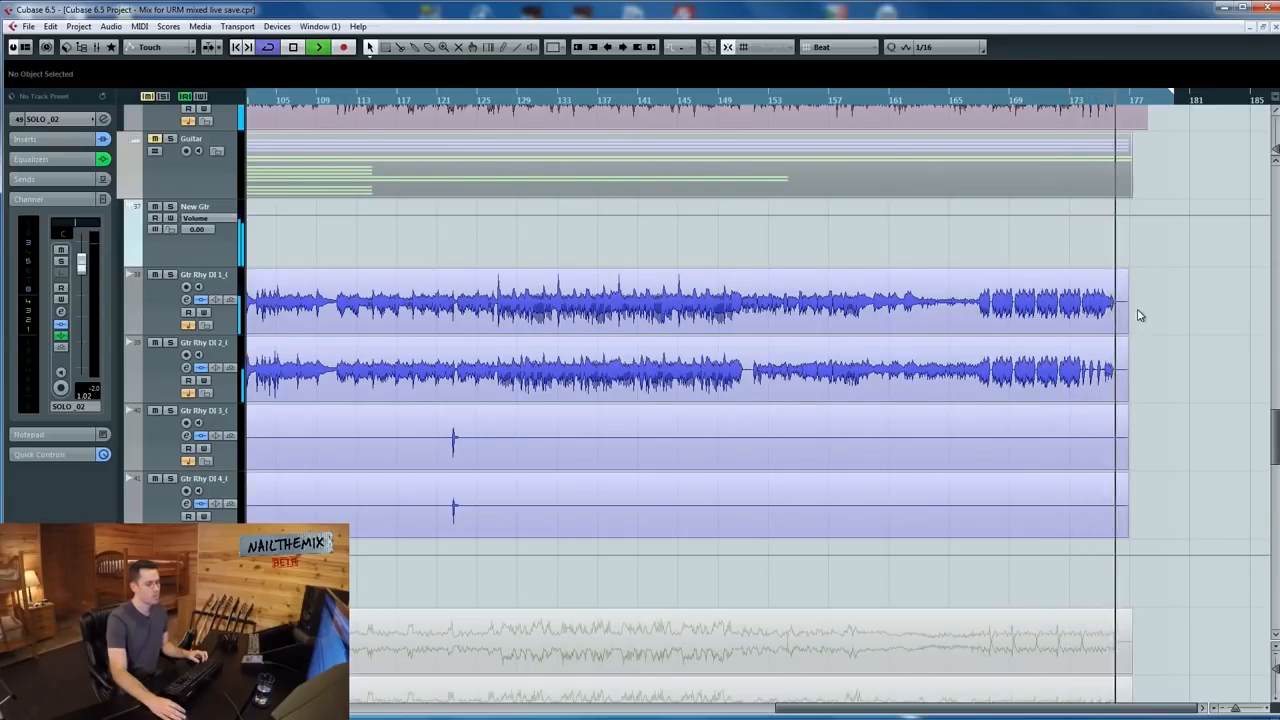
pyautogui.press('space')
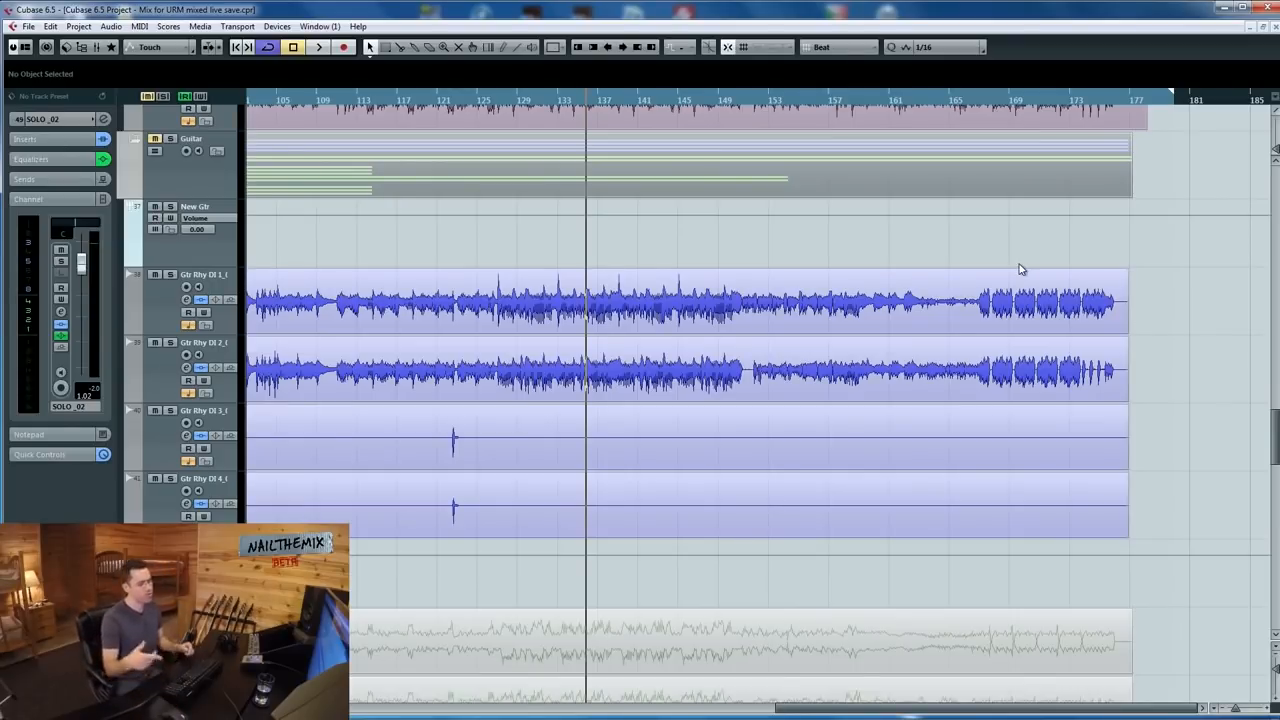
# Show the whole song length and collapse the Drums, Bass, Guitar and Vocals folders.
pyautogui.scroll(15, 943, 314)
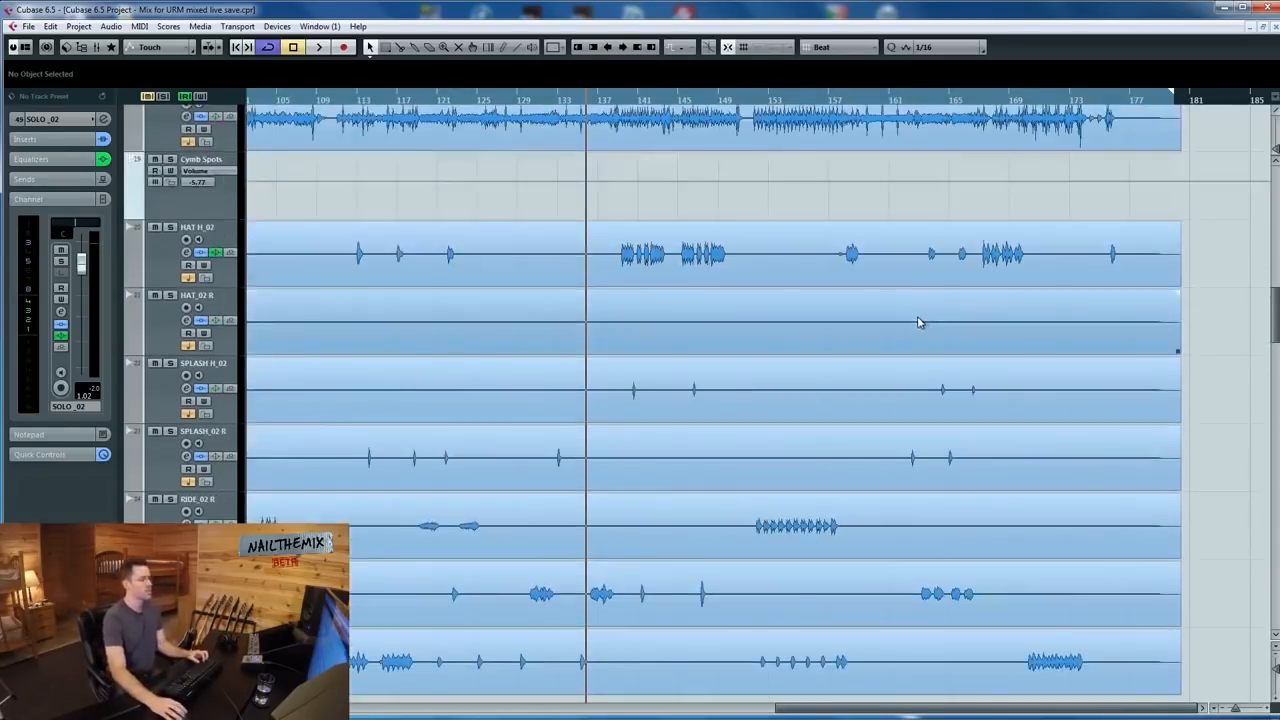
pyautogui.hscroll(-5, 855, 271)
pyautogui.hscroll(-3, 855, 271)
pyautogui.scroll(5, 600, 226)
pyautogui.press('g')
pyautogui.press('g')
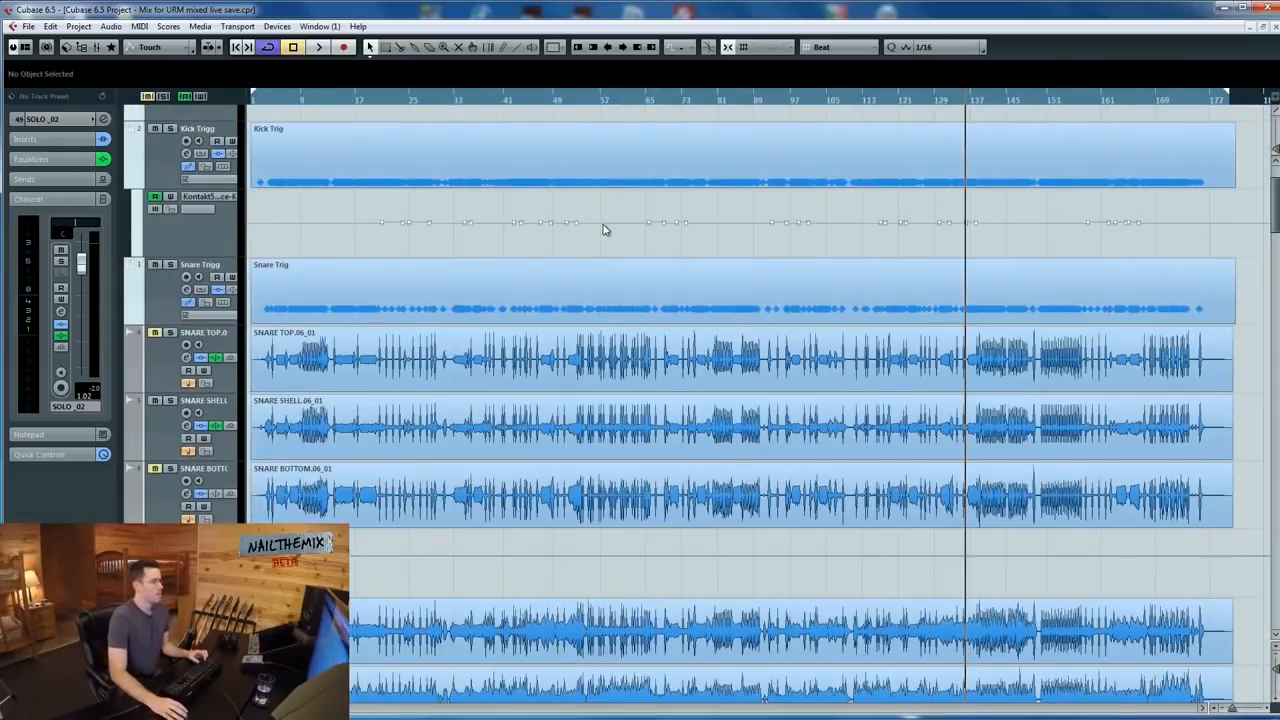
pyautogui.scroll(2, 590, 250)
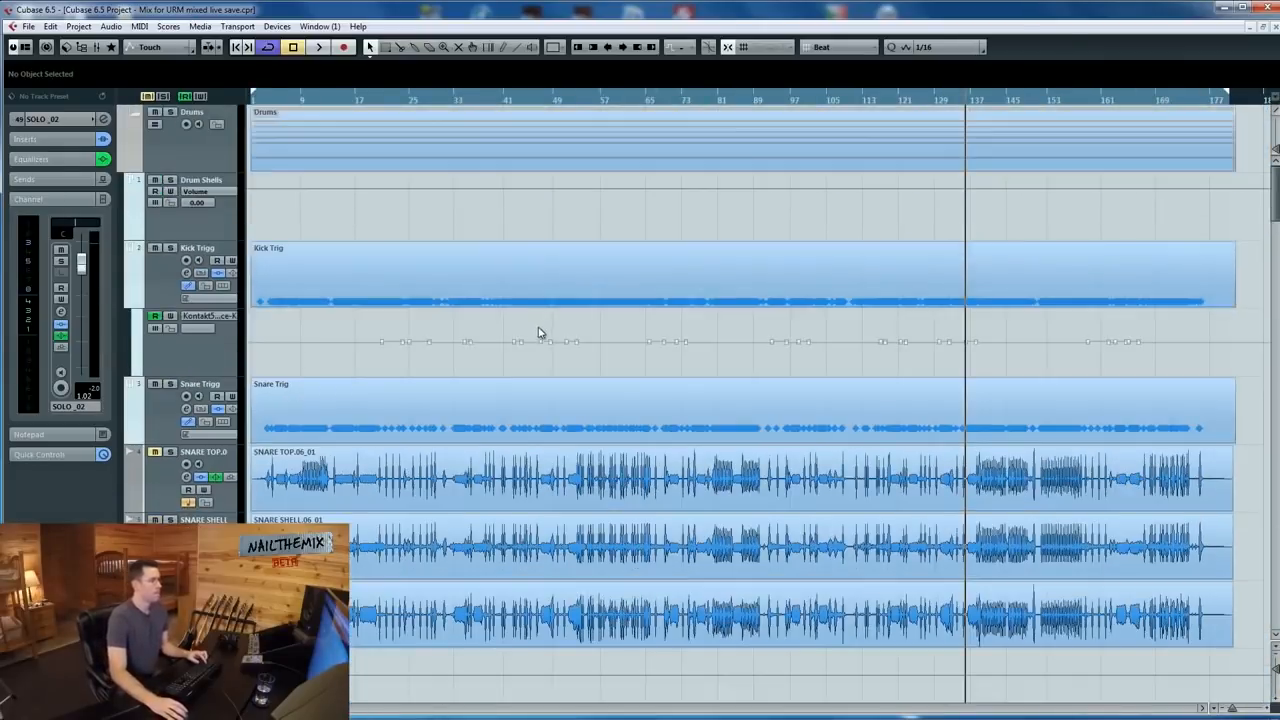
pyautogui.click(134, 121)
pyautogui.click(136, 185)
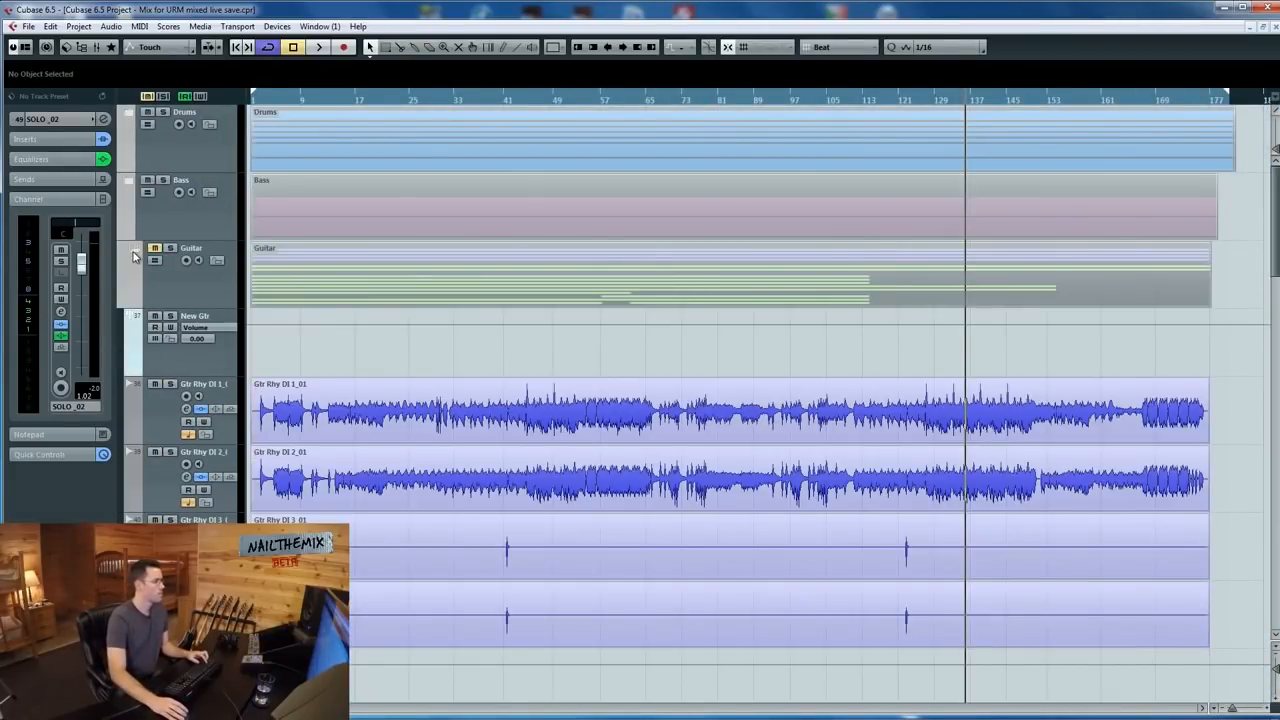
pyautogui.click(134, 256)
pyautogui.click(136, 322)
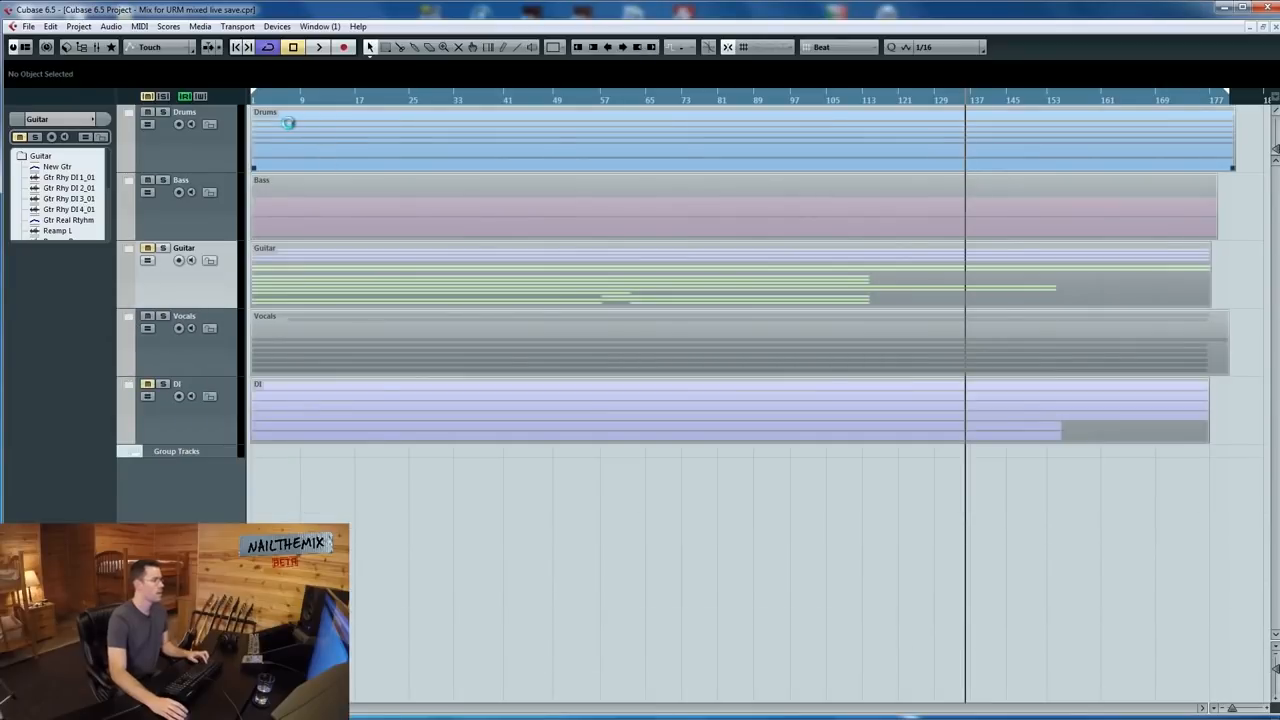
# Move the playhead to the song's start and add one stereo audio track directly below the Drums folder.
pyautogui.click(262, 99)
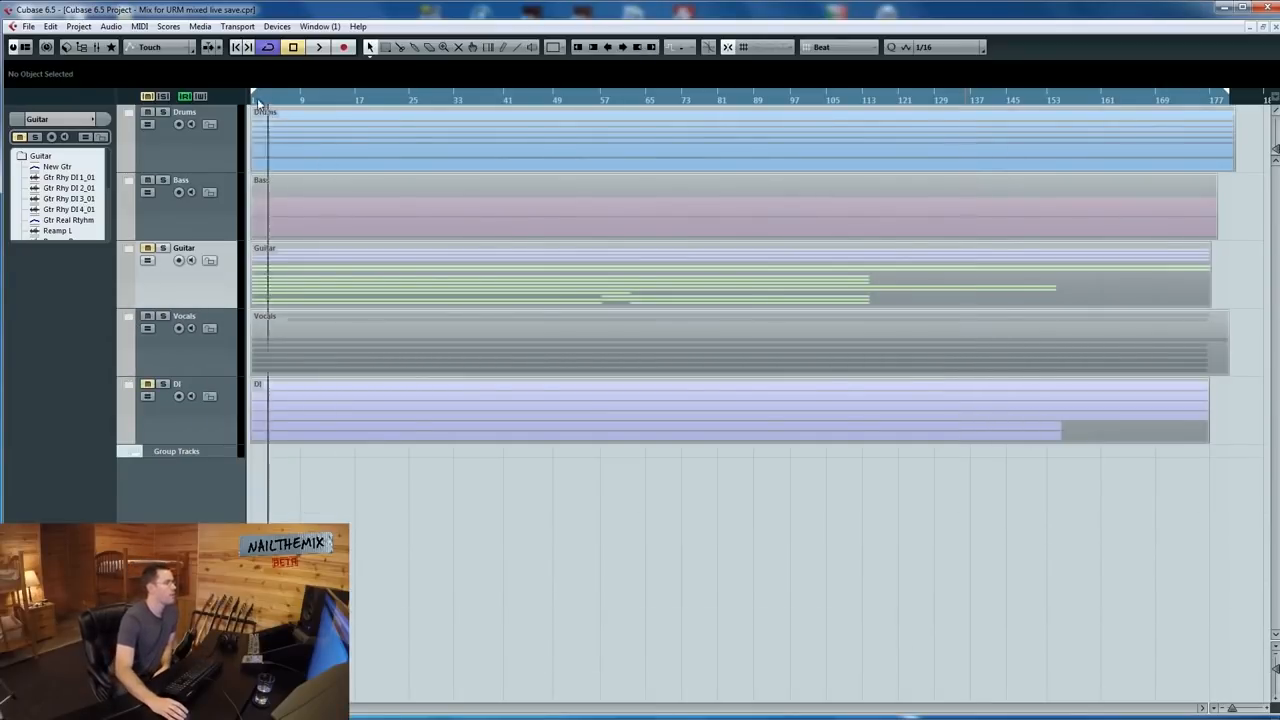
pyautogui.click(193, 164)
pyautogui.rightClick(195, 160)
pyautogui.moveTo(250, 170)
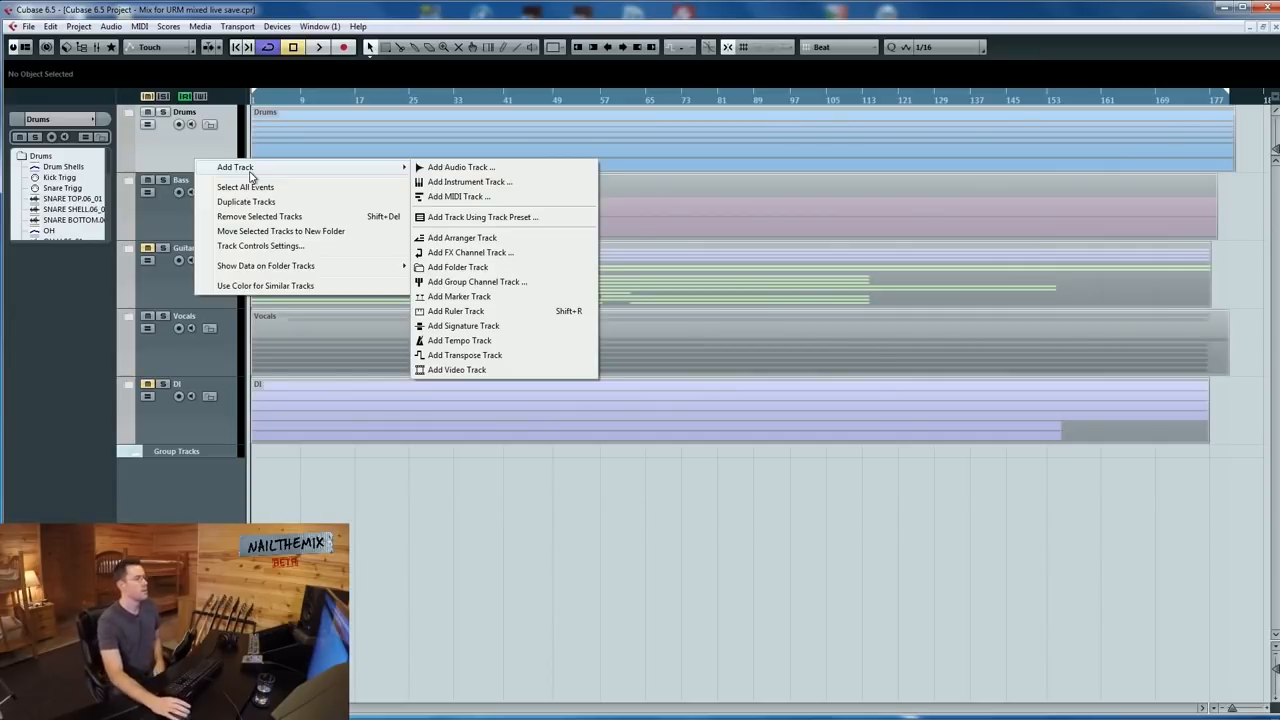
pyautogui.click(455, 167)
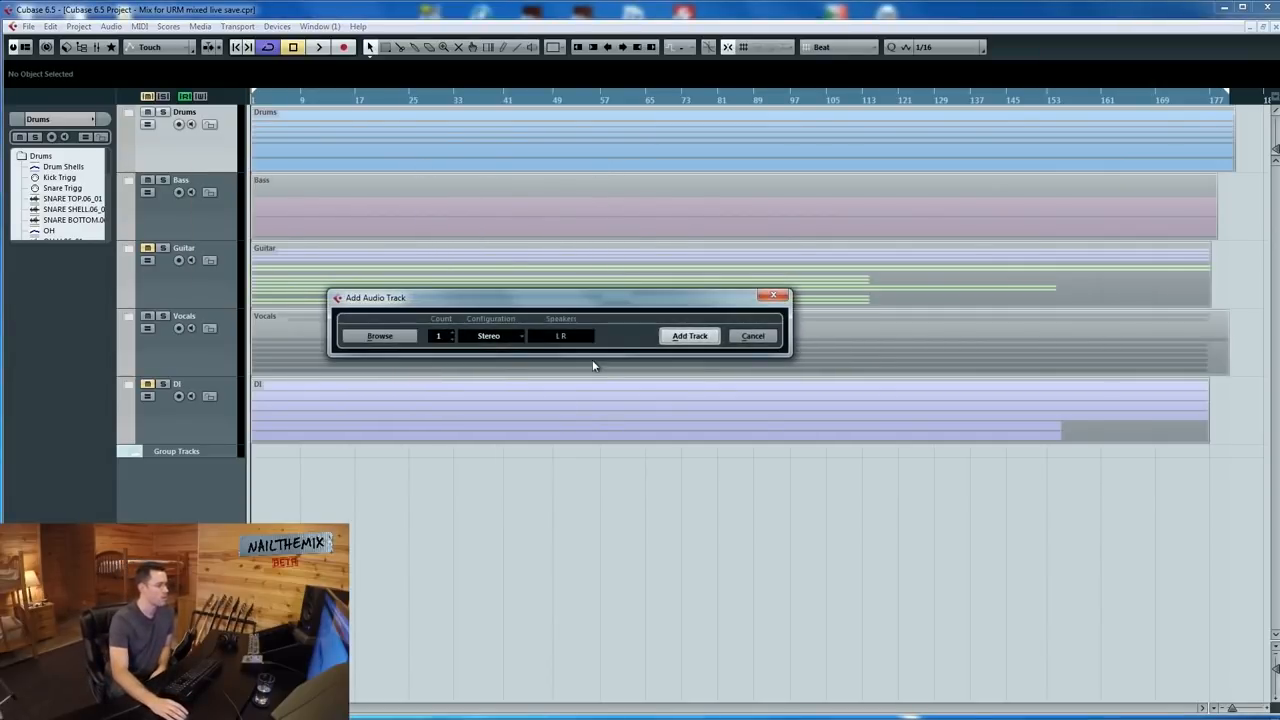
pyautogui.click(689, 336)
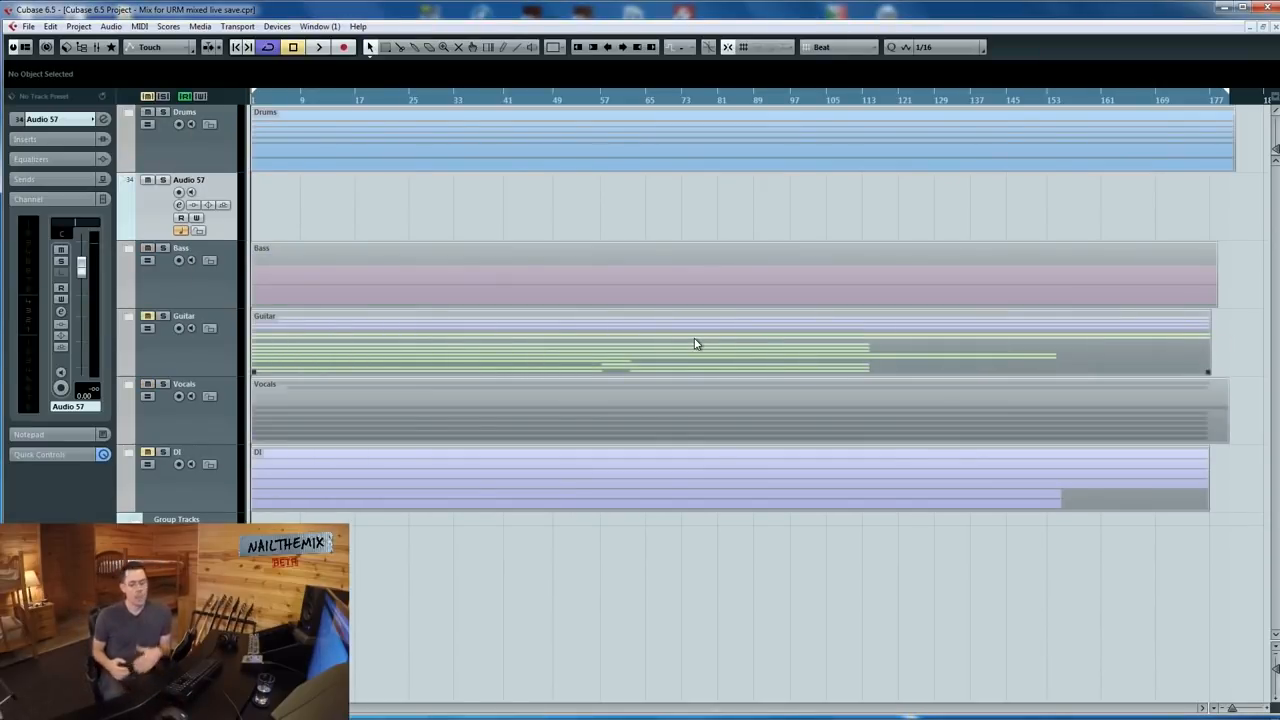